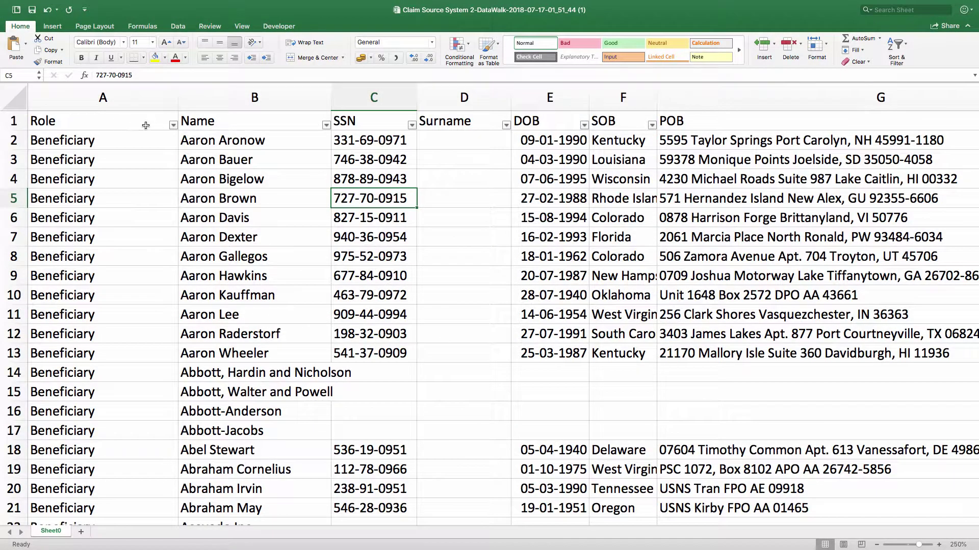
Step: Inspect the Role column's filter values, then switch to the Claim Source System 1 workbook
click(197, 149)
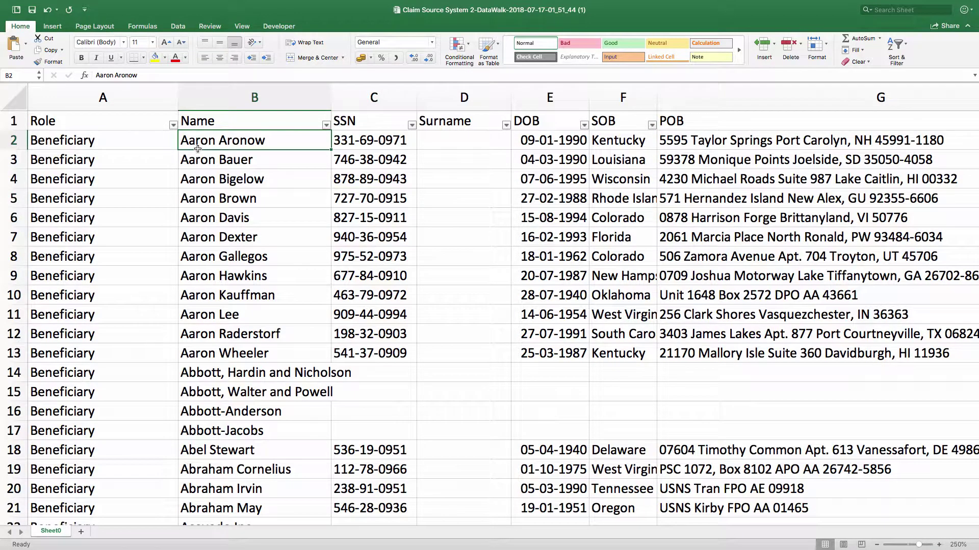
click(173, 125)
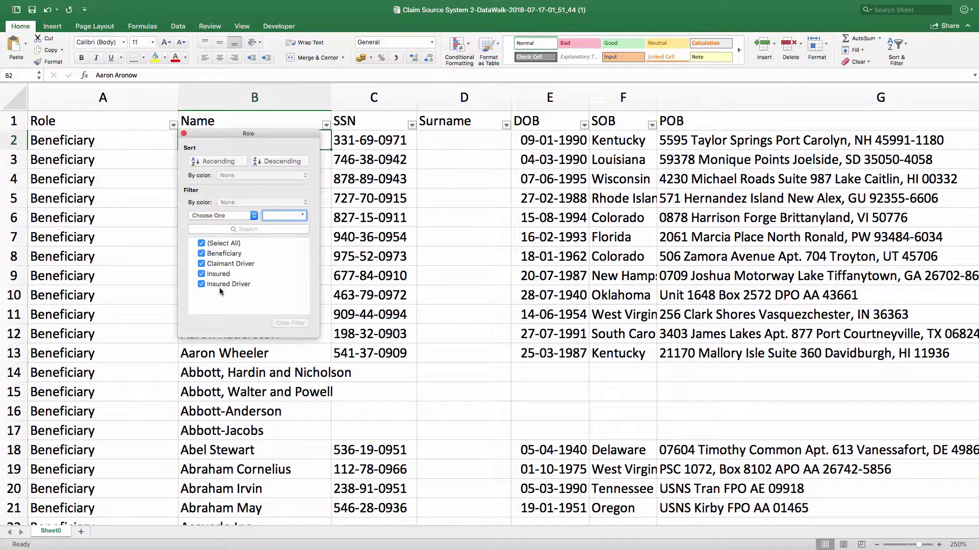
click(184, 134)
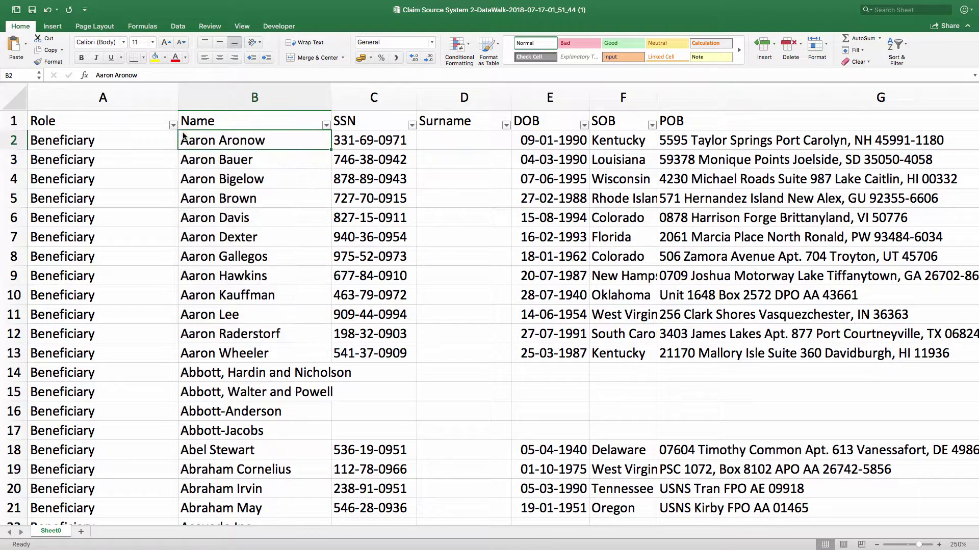
key(ctrl+Left)
Step: Select the Insured_SSN column and scroll back to the sheet's left columns
click(763, 105)
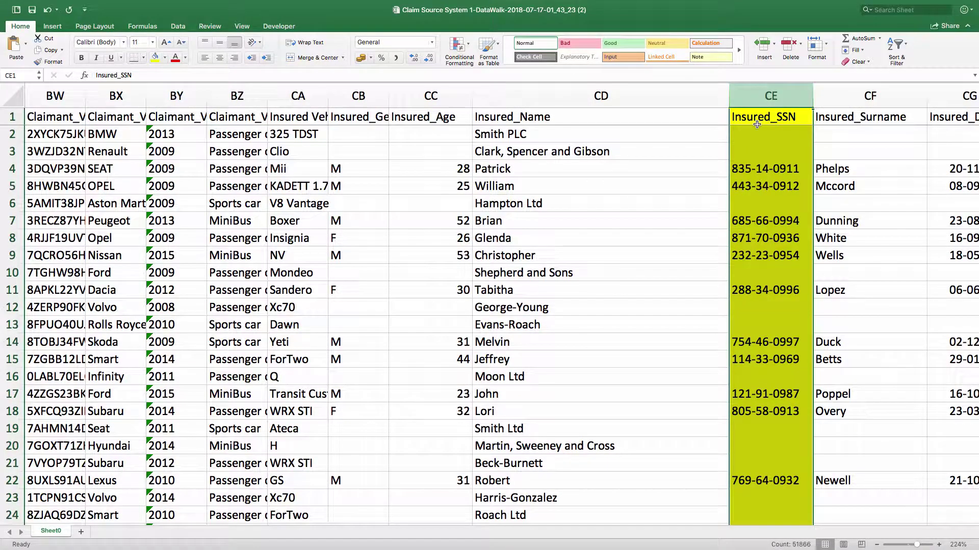
scroll(726, 175, left, 15)
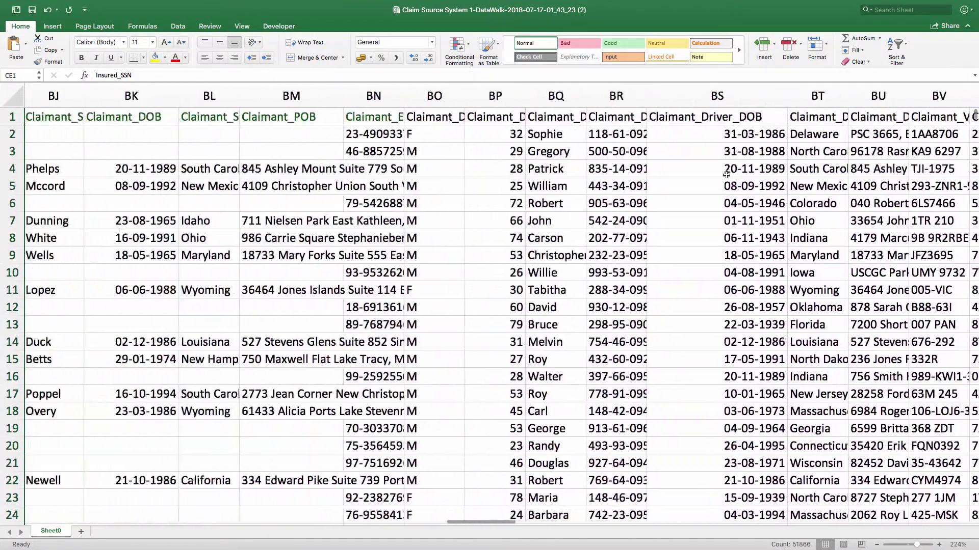
scroll(726, 175, left, 10)
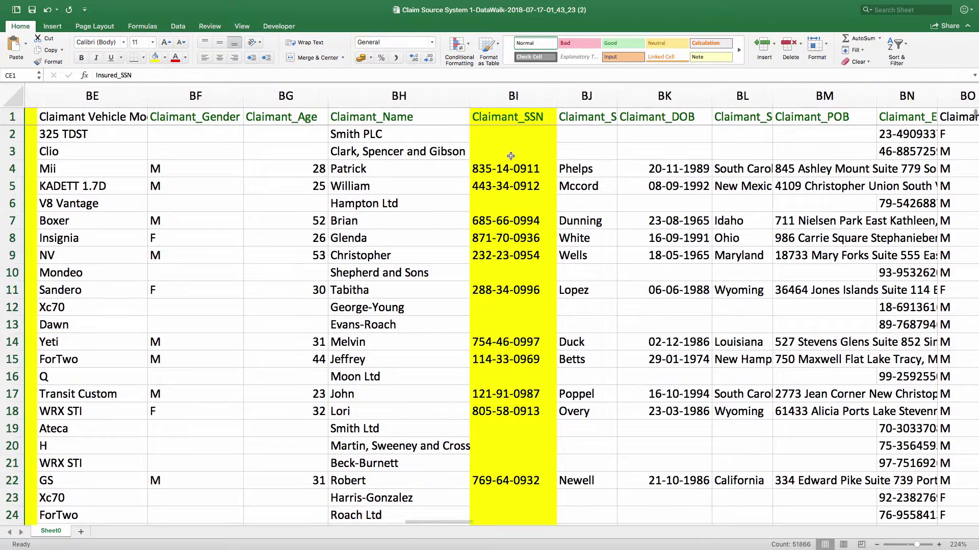
scroll(510, 156, left, 6)
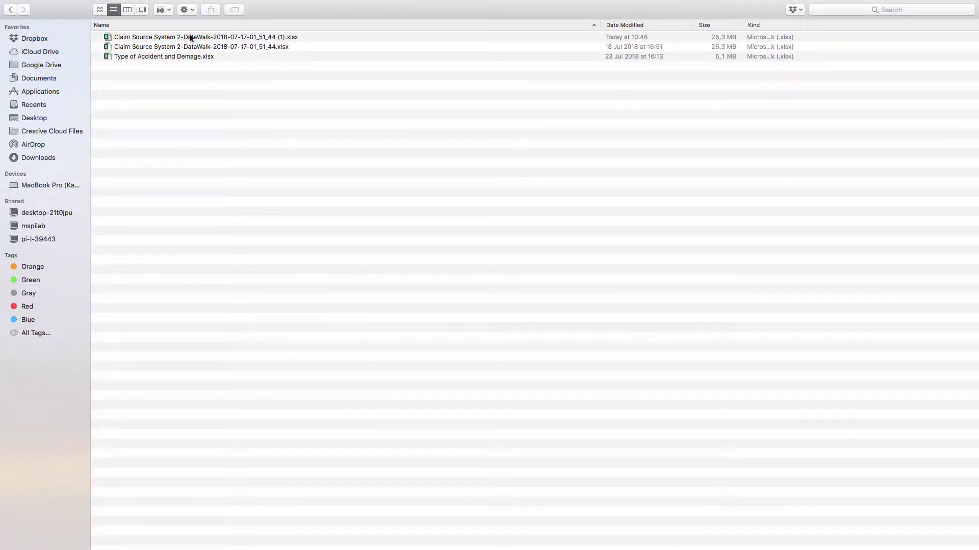
Step: Drag the Claim Source System 2 workbook into DataWalk and shorten the set name
drag(190, 38, 299, 198)
key(BackSpace)
key(BackSpace)
key(BackSpace)
key(BackSpace)
key(BackSpace)
key(BackSpace)
key(BackSpace)
key(BackSpace)
key(BackSpace)
key(BackSpace)
key(BackSpace)
key(BackSpace)
key(BackSpace)
key(BackSpace)
key(BackSpace)
key(BackSpace)
key(BackSpace)
key(BackSpace)
key(BackSpace)
text(.)
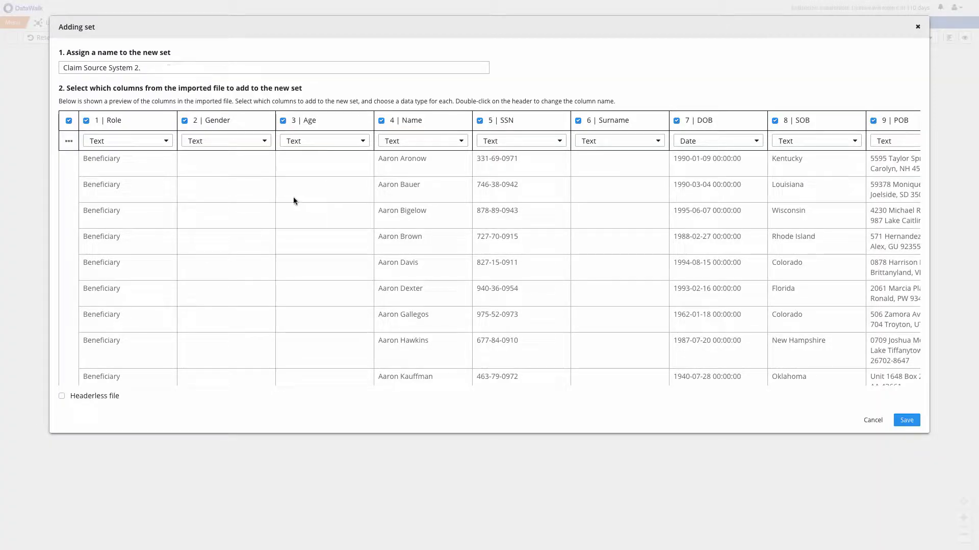
Step: Review the Role and DOB column types, then save the Claim Source System 2 set
click(165, 142)
mouse_move(163, 194)
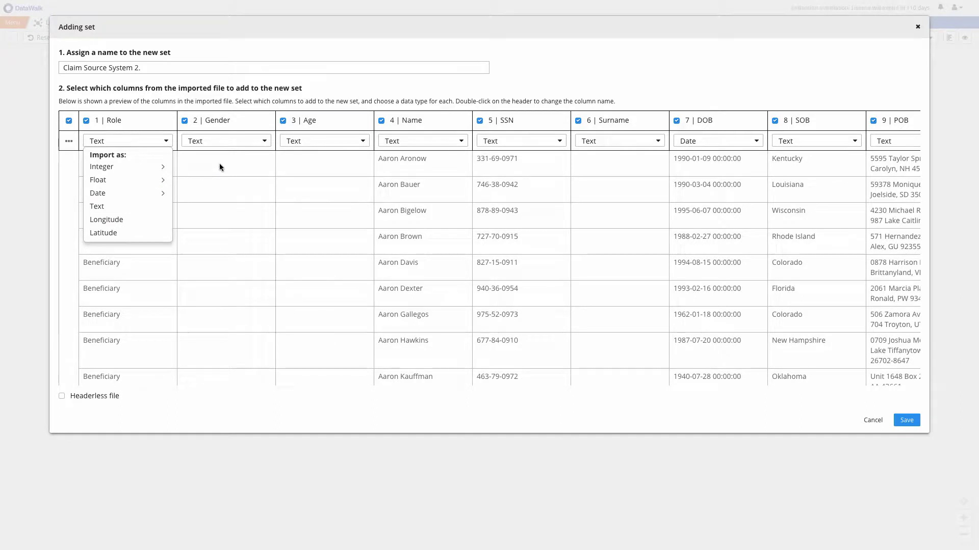
click(759, 142)
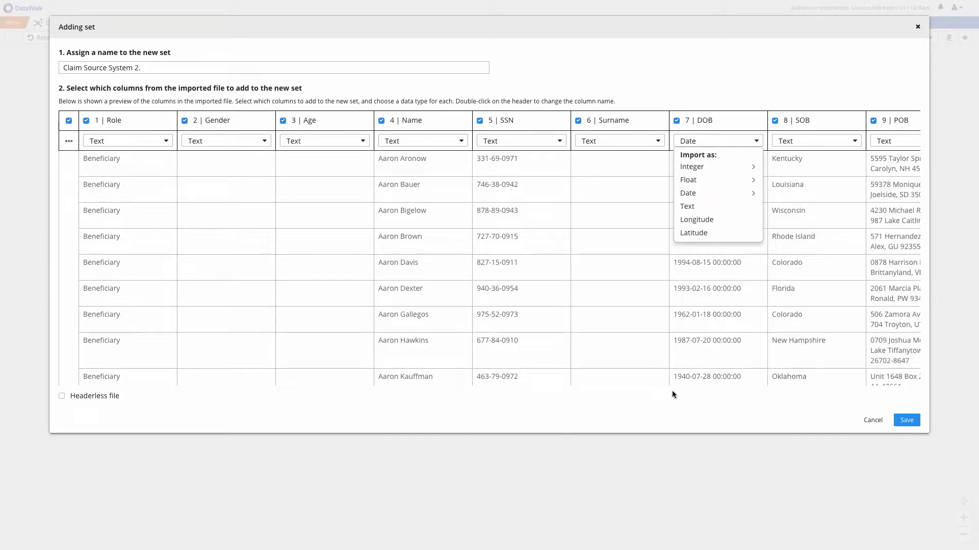
click(907, 421)
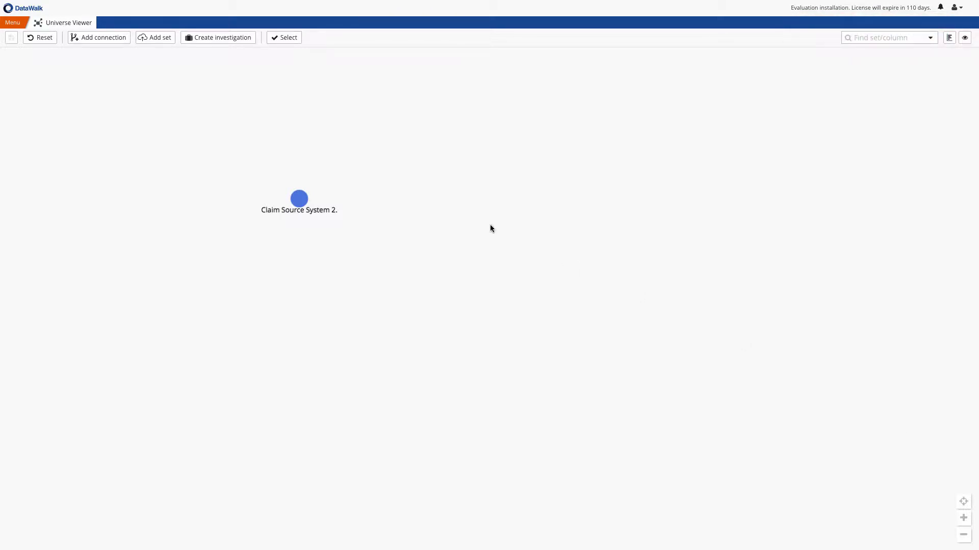
mouse_move(298, 201)
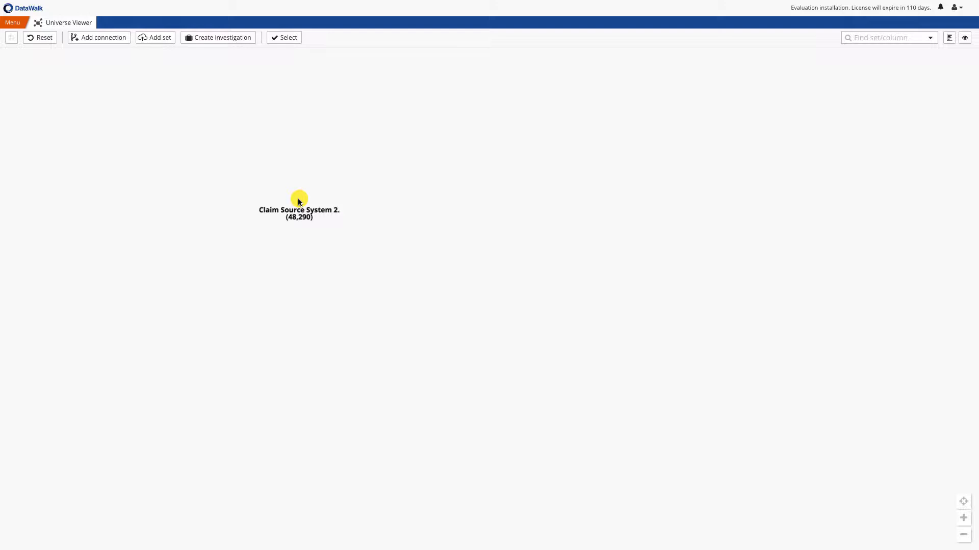
Step: Start an extract from Claim Source System 2 using the Role and SSN columns
right_click(300, 202)
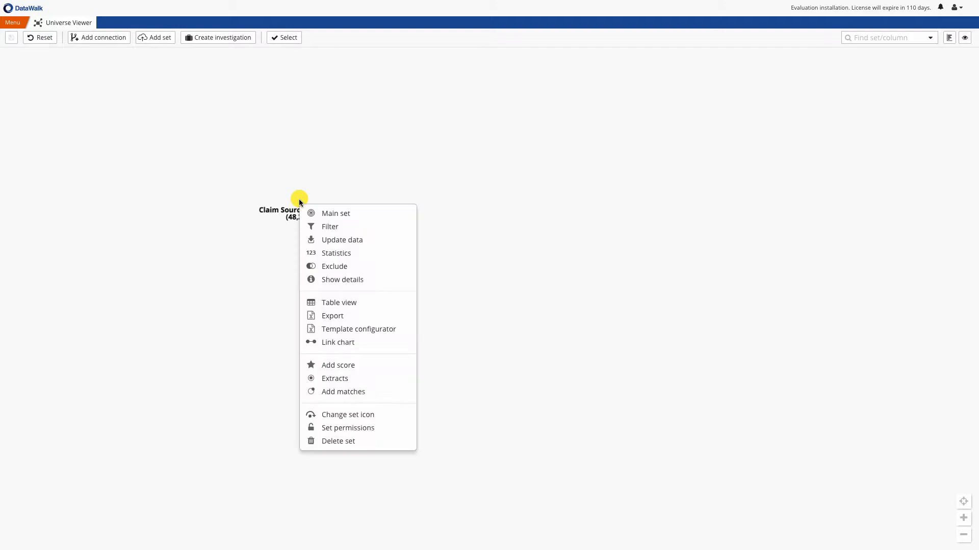
click(340, 379)
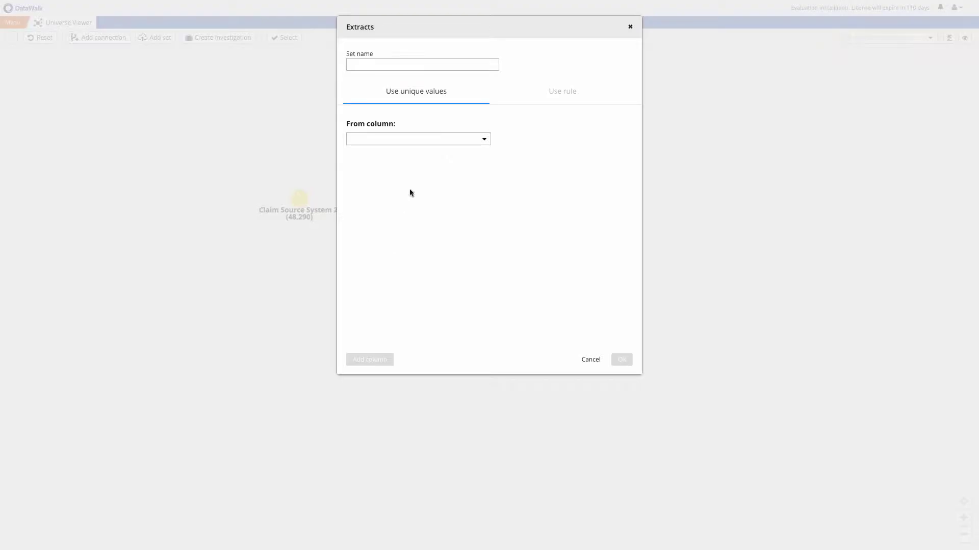
click(487, 139)
key(r)
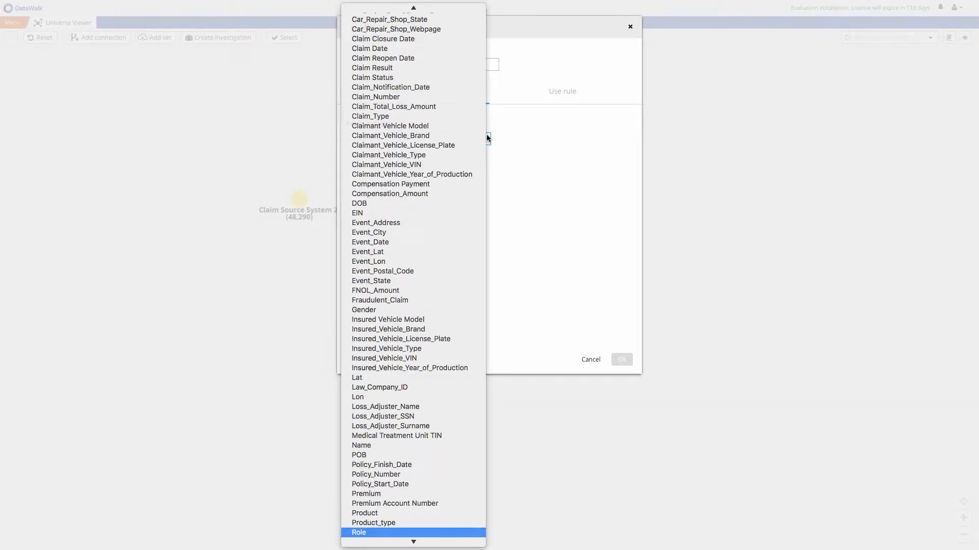
key(Return)
click(369, 360)
click(448, 153)
scroll(375, 399, down, 2)
click(361, 520)
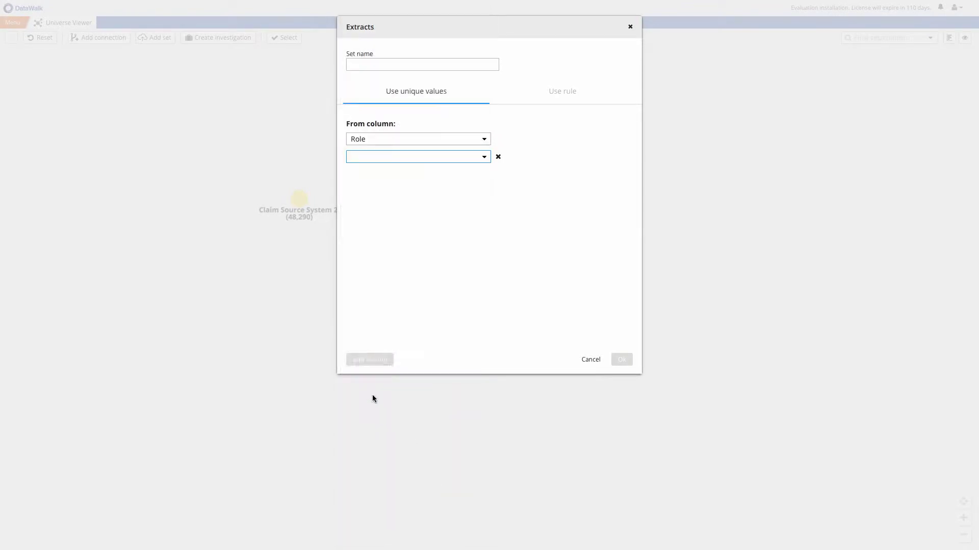
Step: Add EIN as the third extract column and create the set named ENTITIES
click(369, 360)
click(371, 174)
key(e)
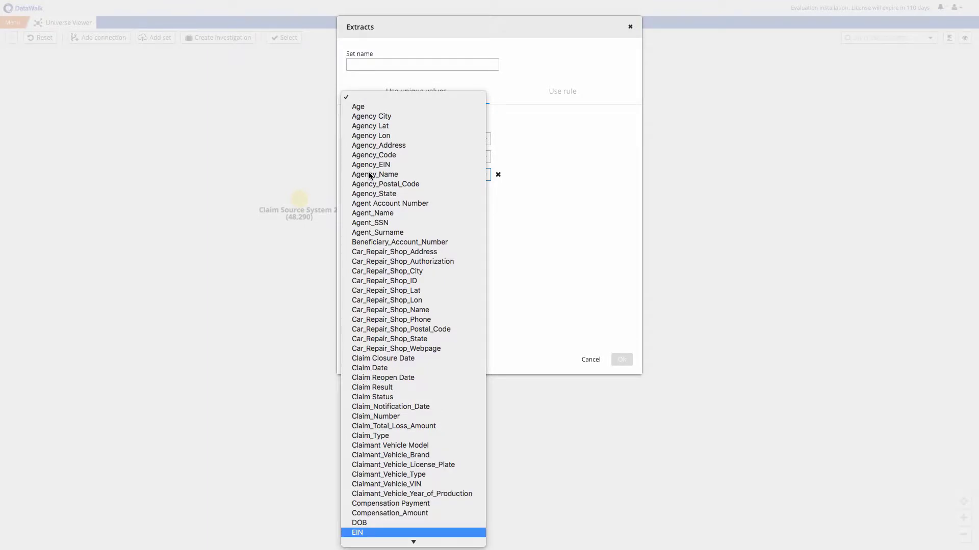
key(Return)
click(396, 66)
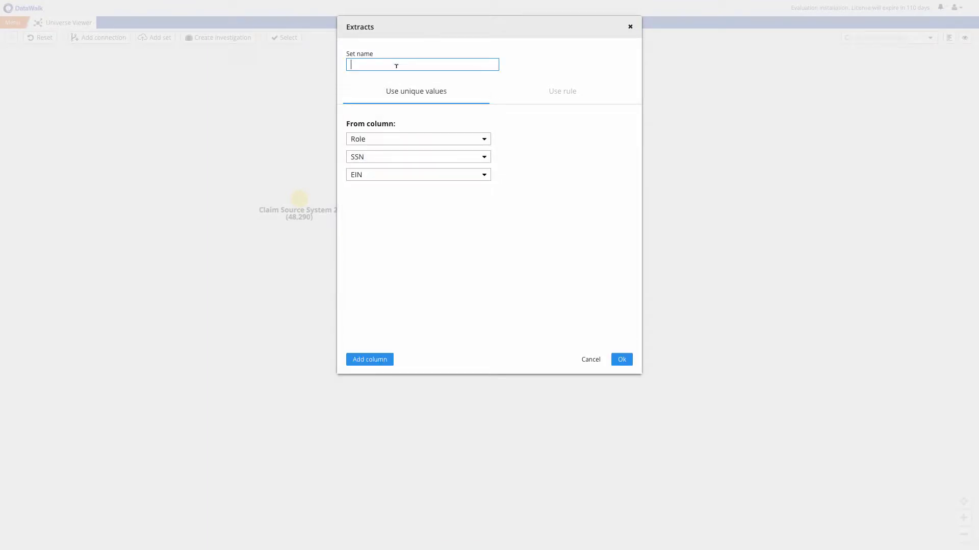
text(ENTITIES)
click(620, 360)
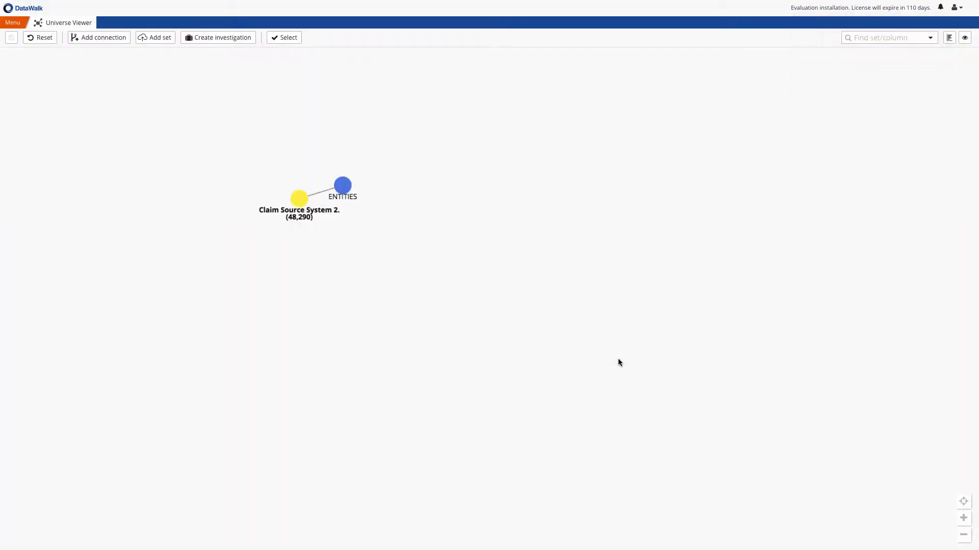
Step: Place ENTITIES below Claim Source System 2 and pan to show Claim Source System 1's sets
drag(343, 185, 297, 289)
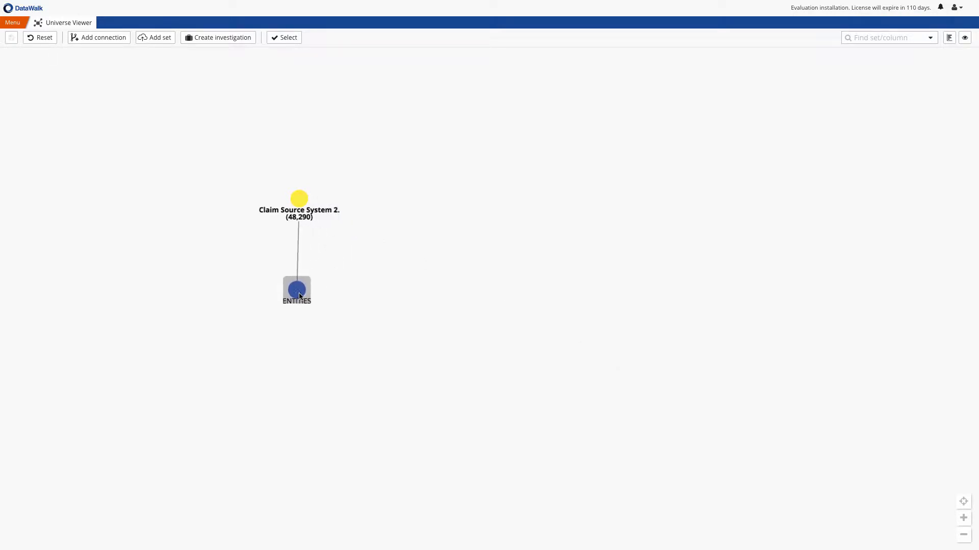
drag(225, 279, 581, 300)
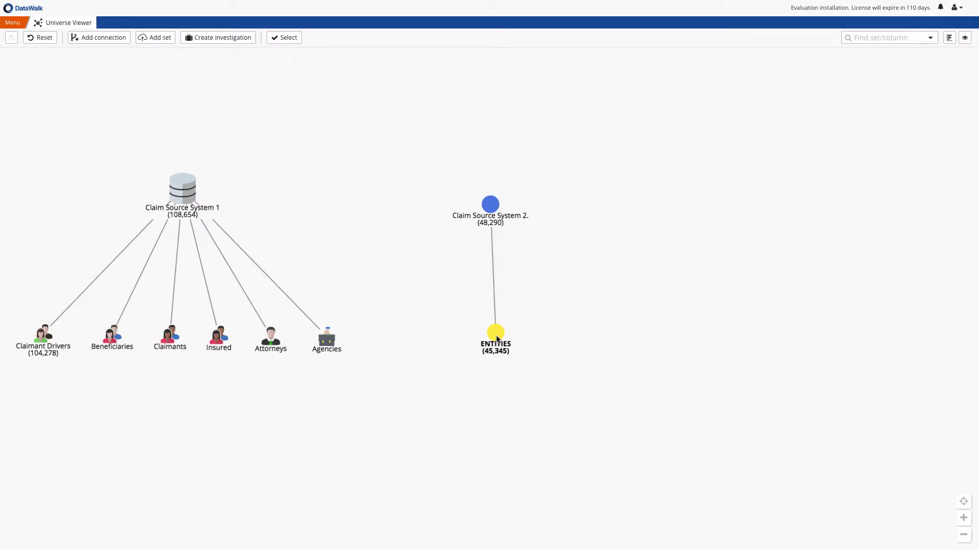
drag(490, 206, 496, 205)
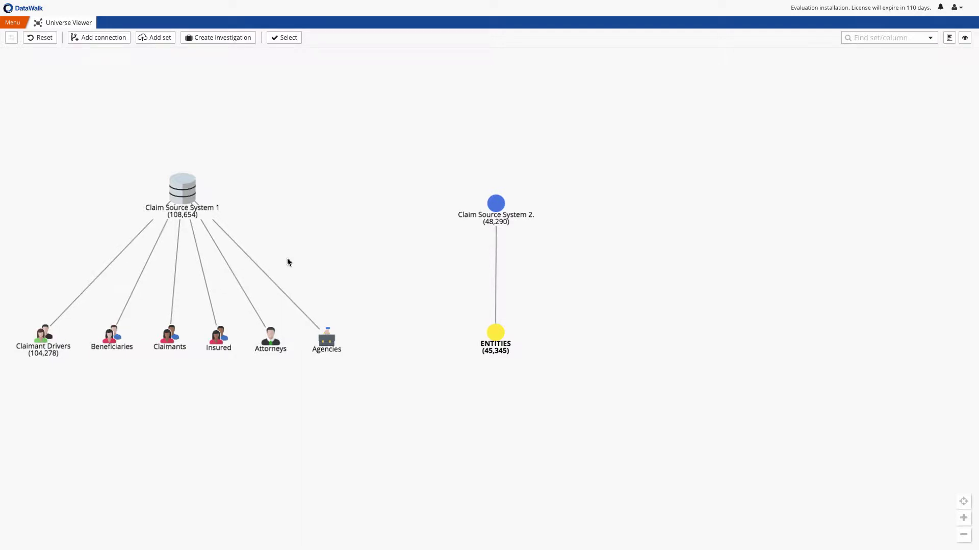
drag(300, 243, 386, 260)
Step: Combine both Claim Source System sets as CLAIMS, with indirect connections on and source sets hidden
click(284, 38)
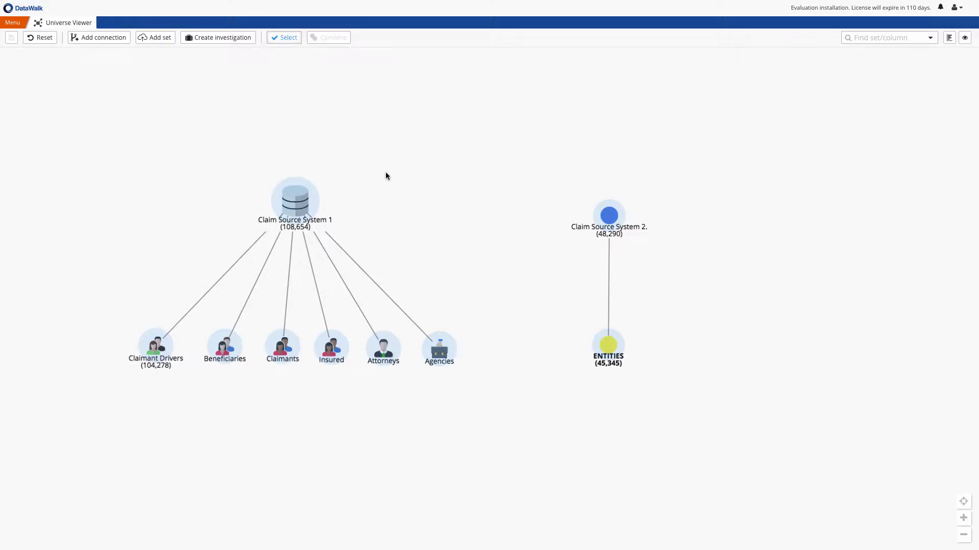
click(300, 198)
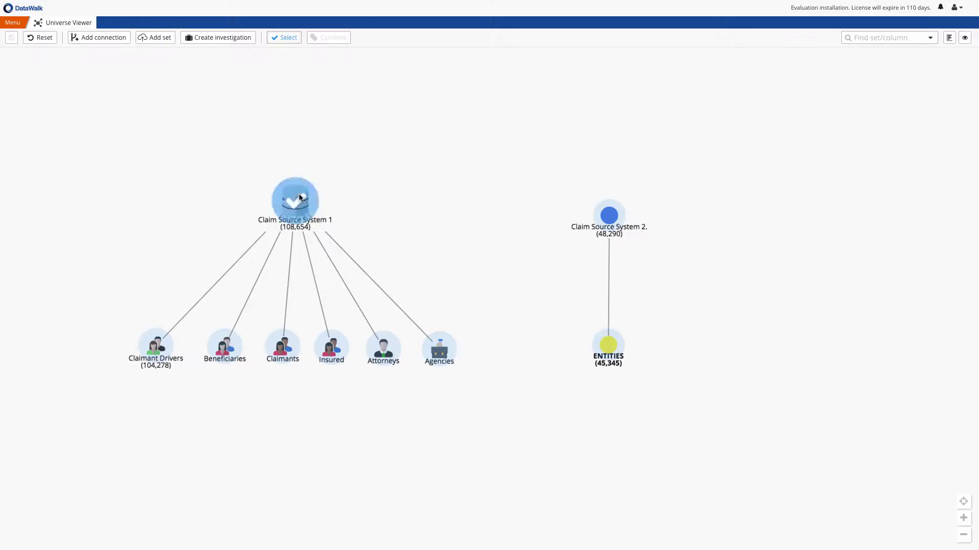
click(609, 213)
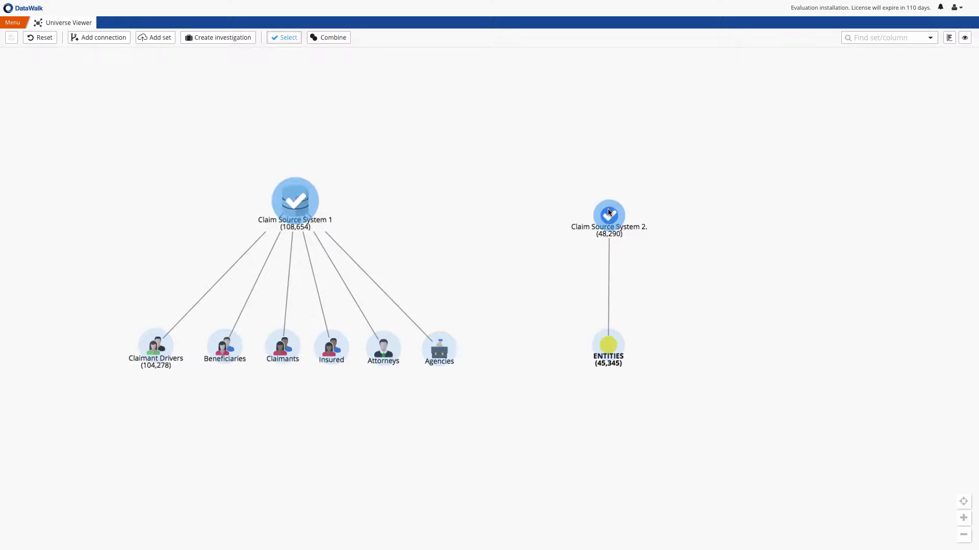
click(331, 38)
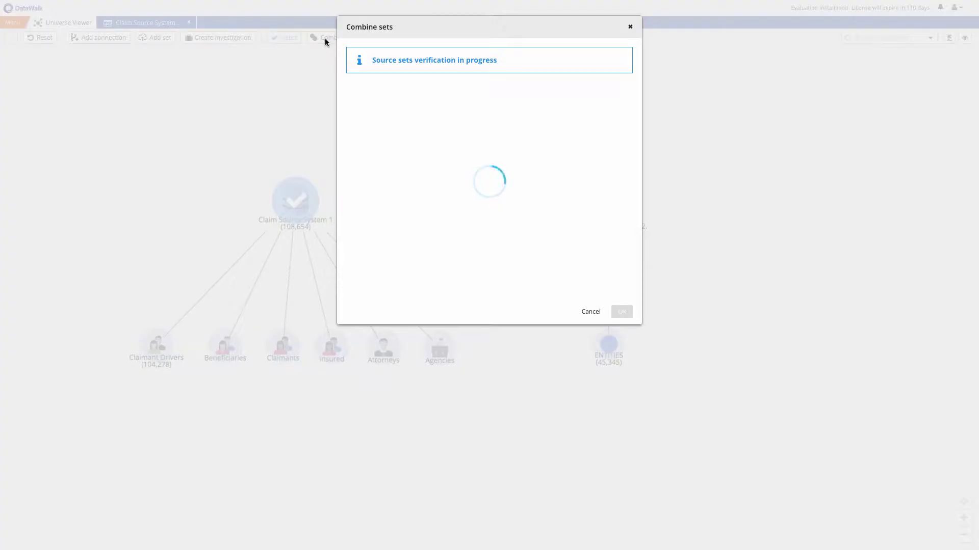
text(CLAIMS)
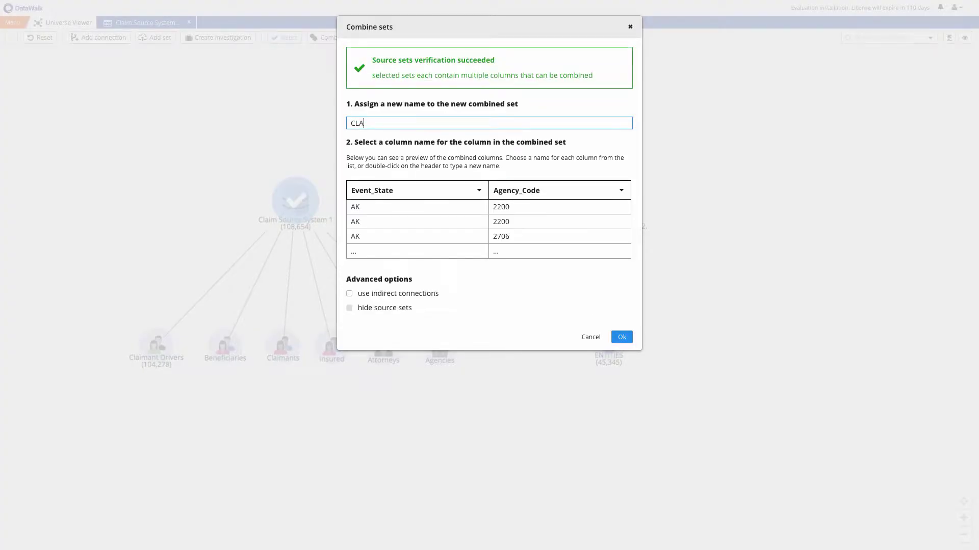
click(349, 293)
click(349, 308)
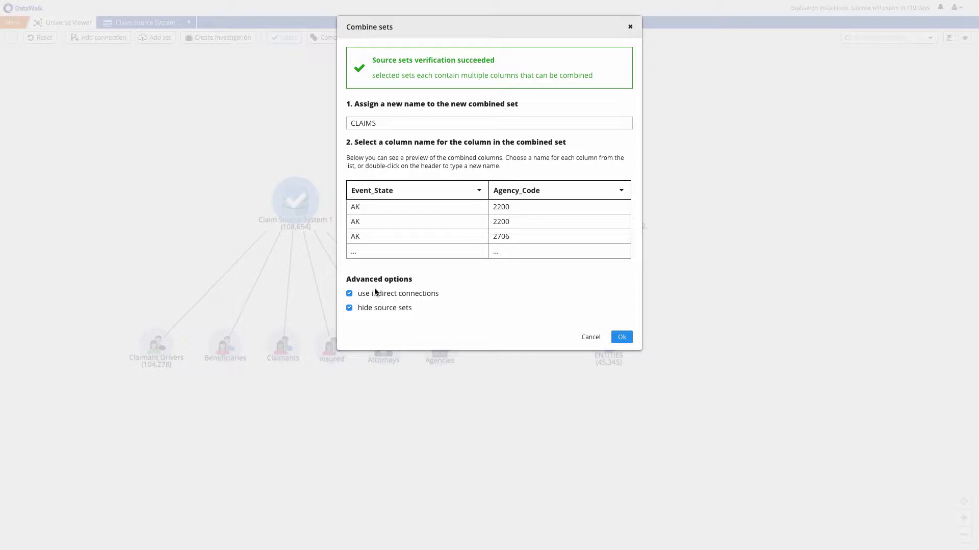
click(622, 337)
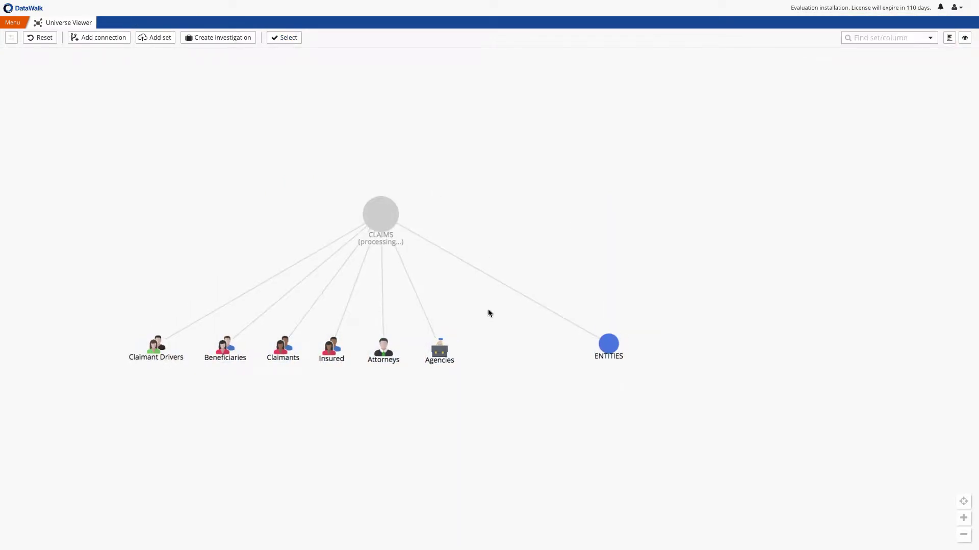
Step: Select Claimant Drivers, Beneficiaries, Claimants, Insured, Attorneys, Agencies and ENTITIES for combining
click(291, 38)
click(156, 347)
click(224, 347)
click(283, 346)
click(331, 348)
click(378, 353)
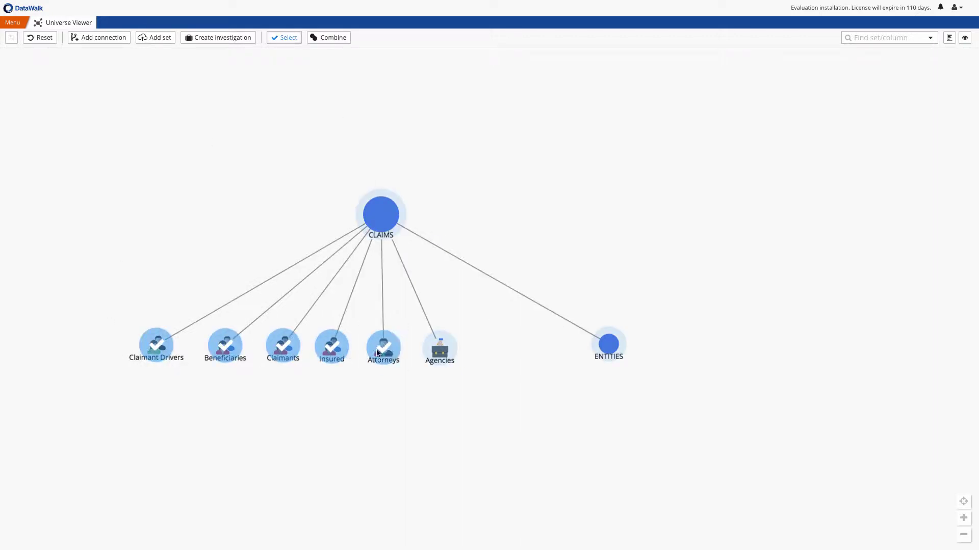
click(440, 348)
click(608, 344)
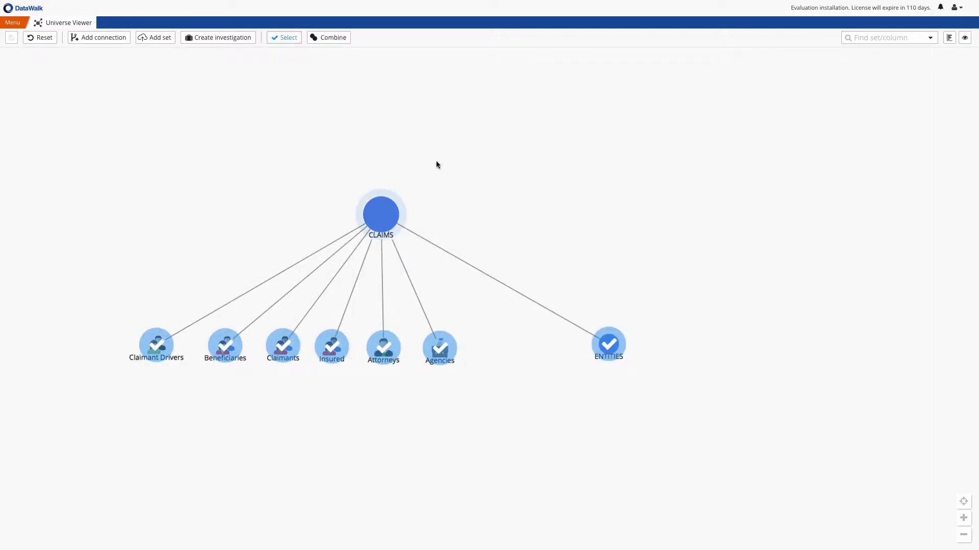
Step: Combine them as ENTITIES., using indirect connections and hiding the source sets
click(340, 38)
text(ENTITI)
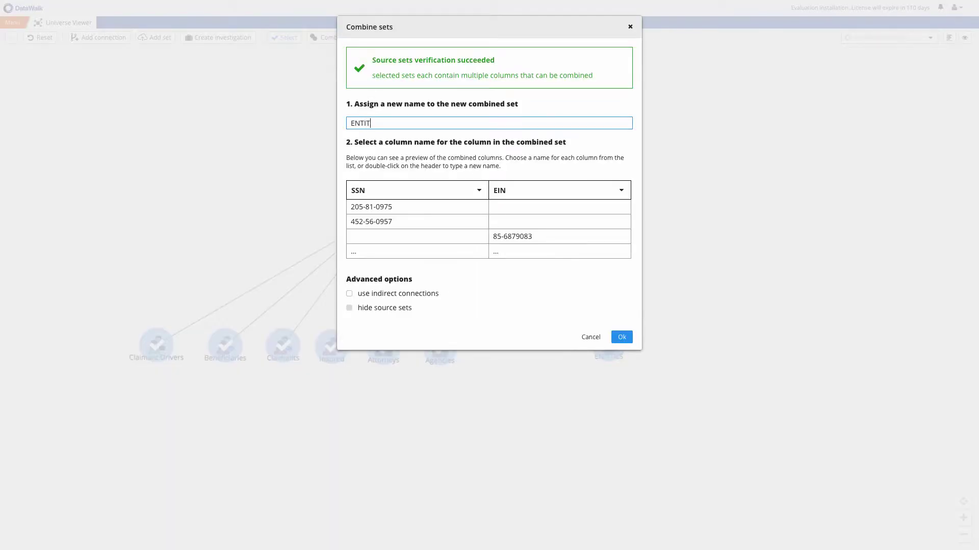
text(ES.)
click(349, 293)
click(350, 308)
click(621, 337)
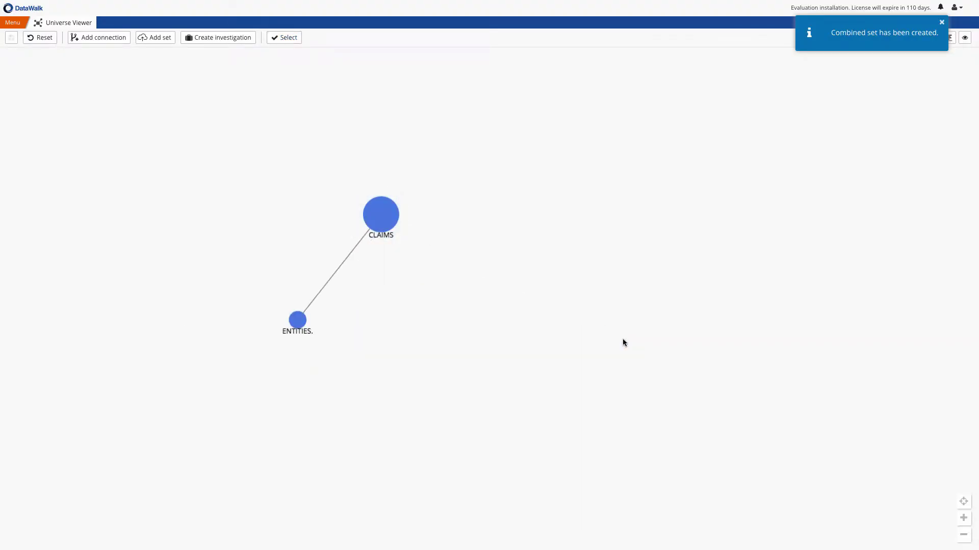
Step: Show the CLAIMS and ENTITIES. record counts and give CLAIMS the Claim icon
click(388, 209)
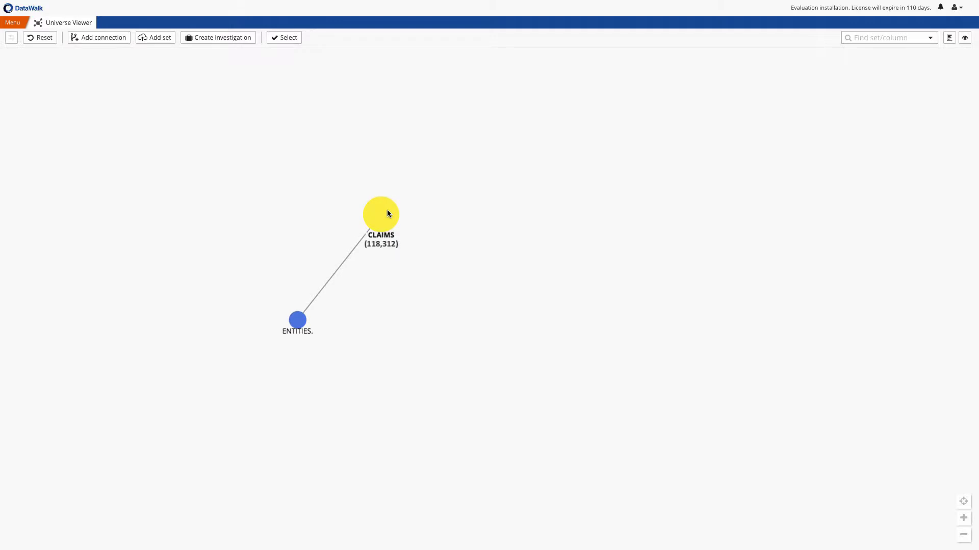
click(297, 321)
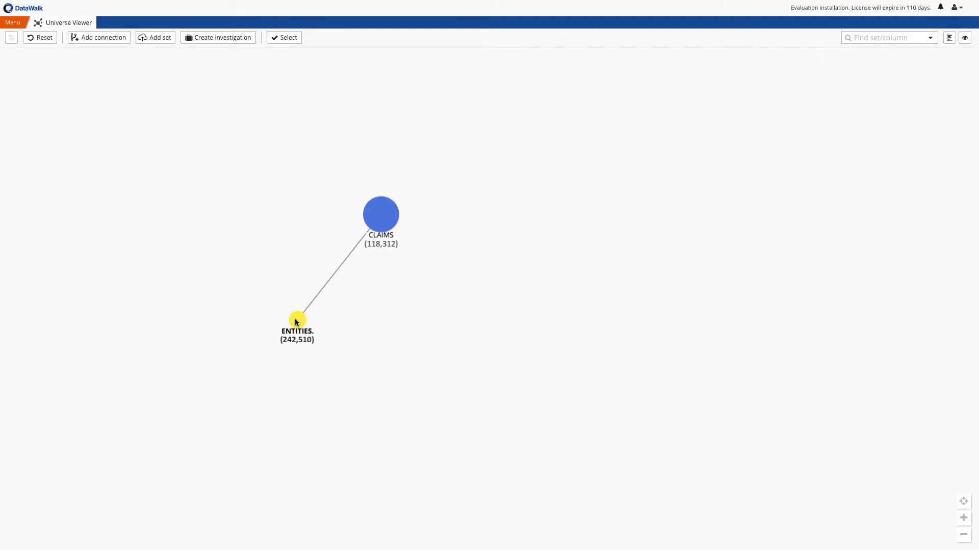
right_click(390, 206)
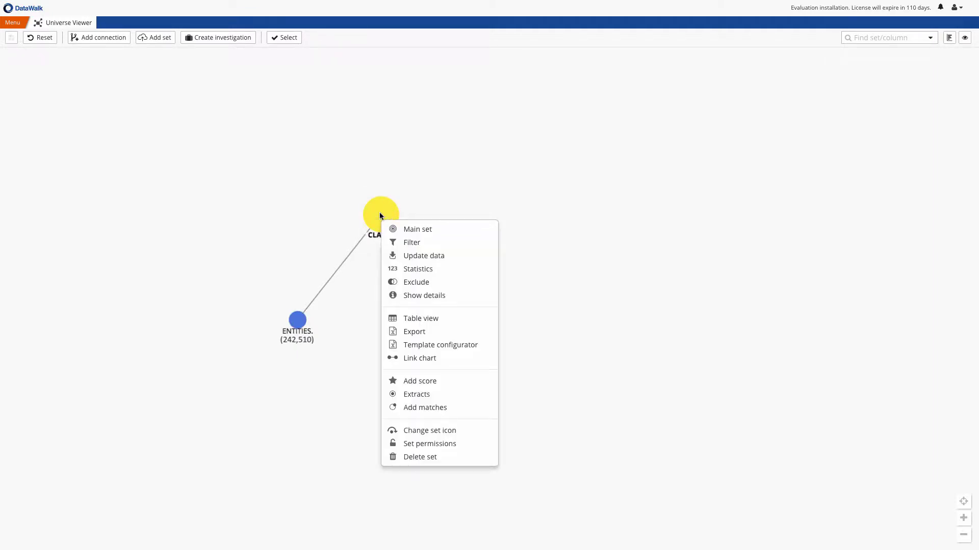
click(429, 431)
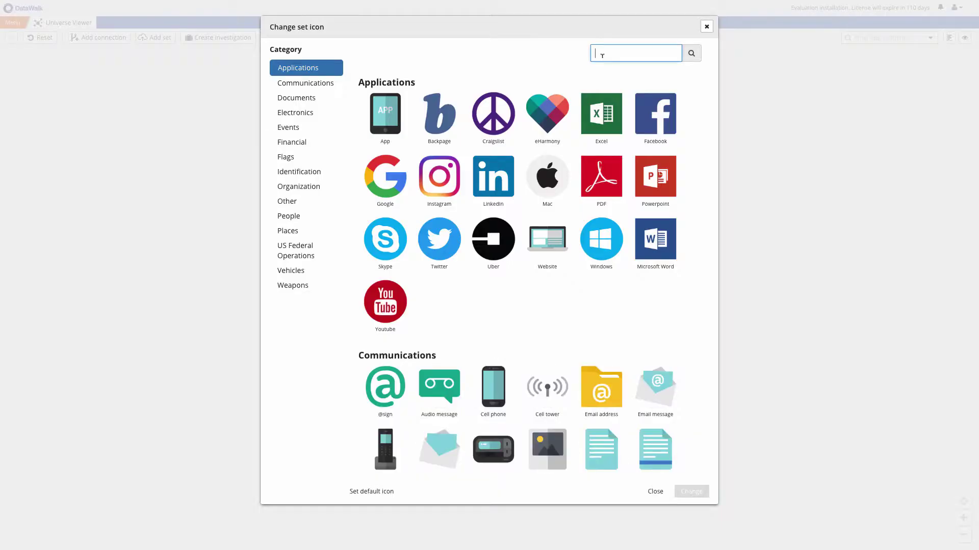
text(CLA)
click(403, 120)
click(691, 492)
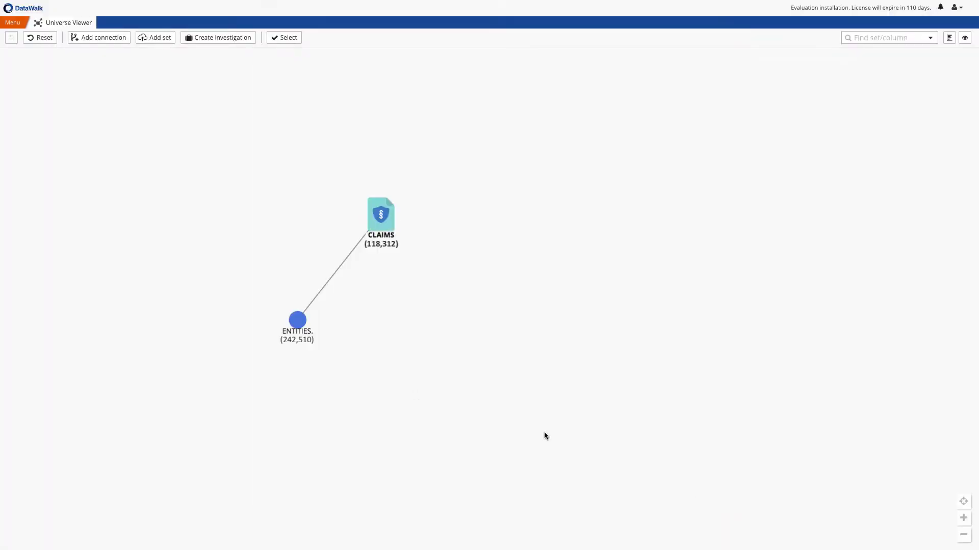
Step: Give ENTITIES. the Group icon from the People category
click(306, 328)
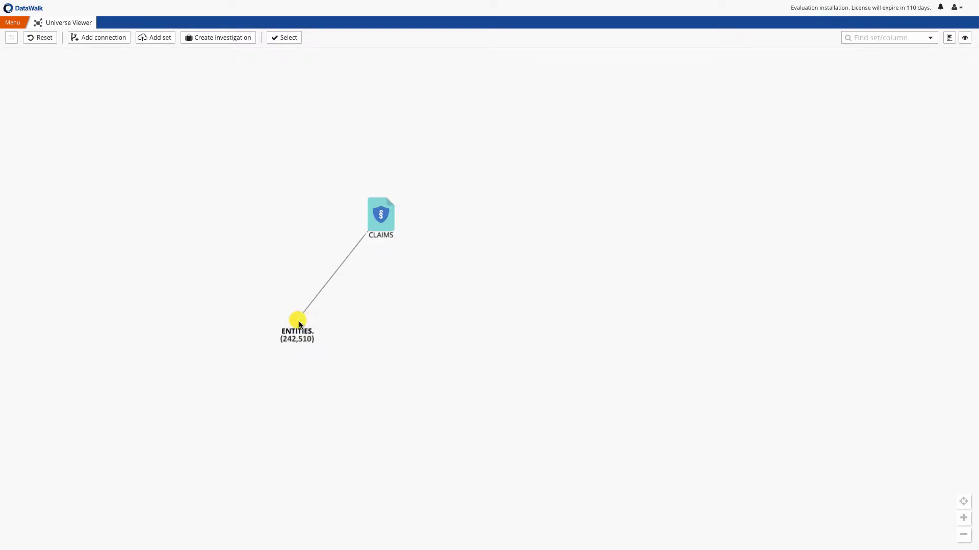
click(329, 288)
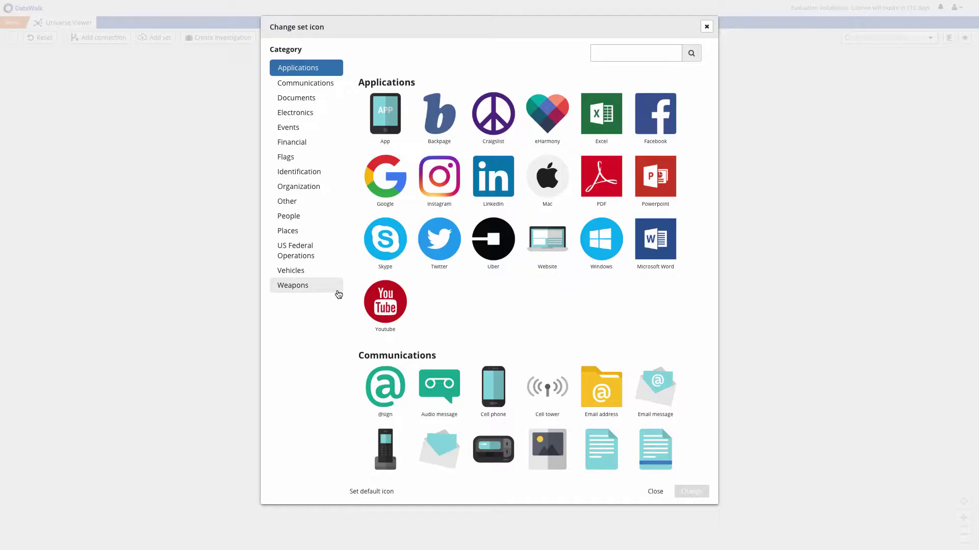
click(304, 219)
click(609, 305)
click(689, 490)
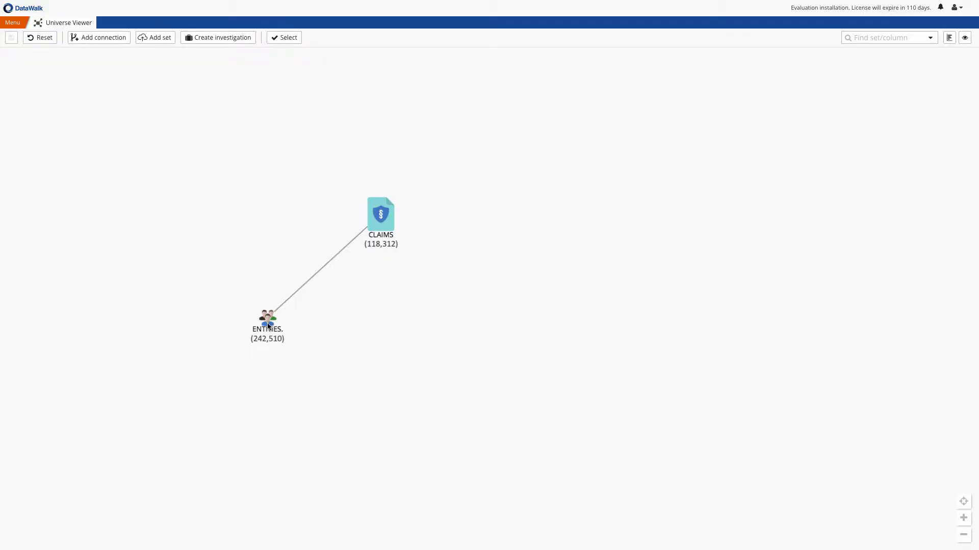
Step: Import BROKERS.xlsx as a new set and draw a connection from it to CLAIMS
drag(127, 37, 328, 330)
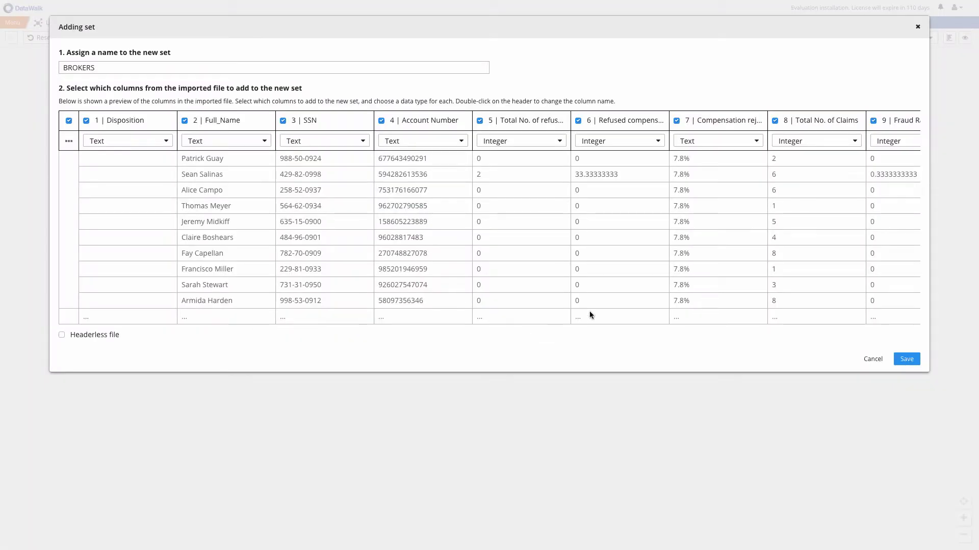
click(906, 359)
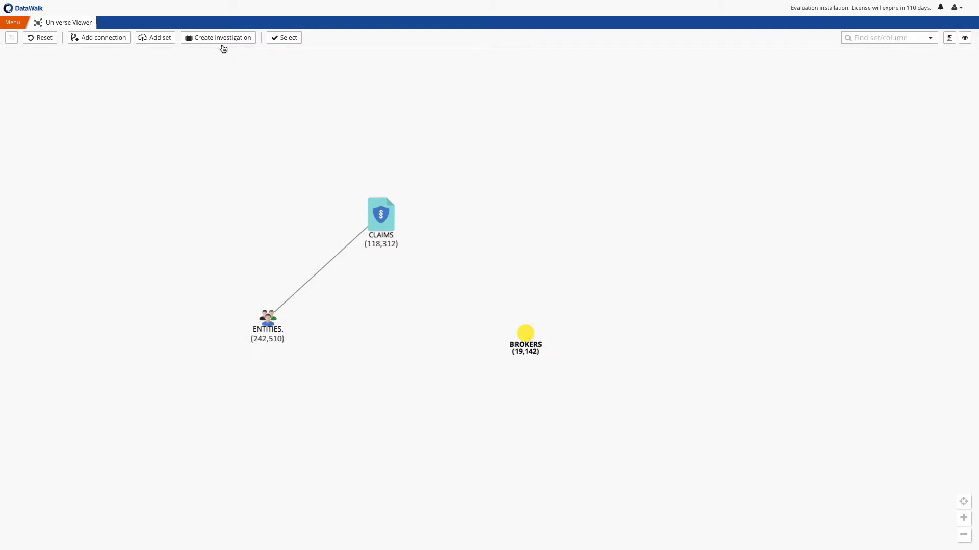
click(119, 38)
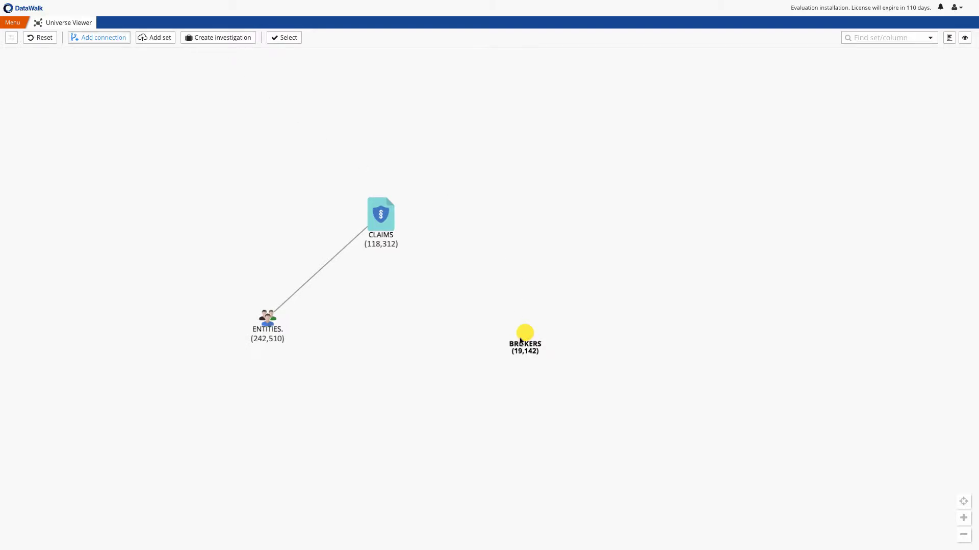
drag(525, 334, 387, 227)
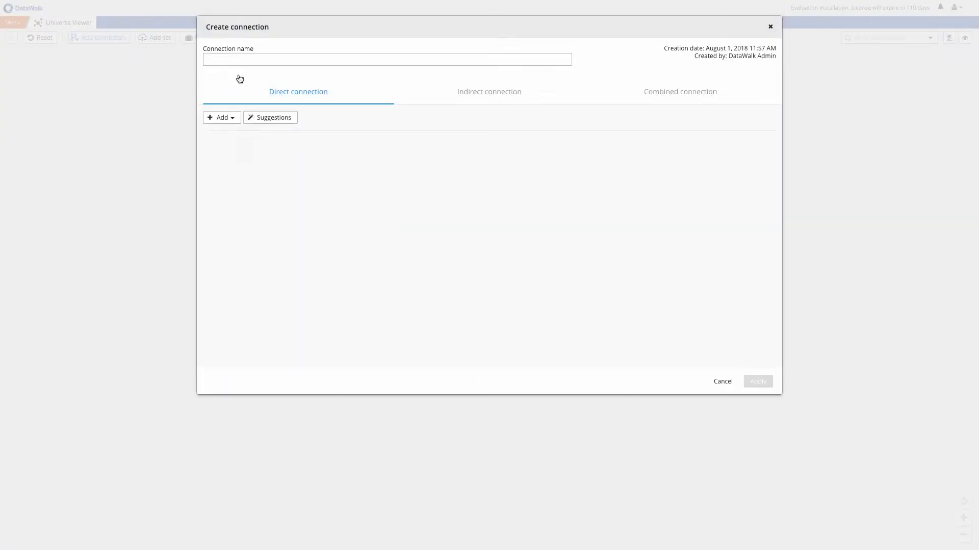
Step: Match broker SSN to CLAIMS Agent_SSN with a text comparison rule, name it, and apply
click(221, 117)
click(236, 144)
click(262, 180)
click(262, 210)
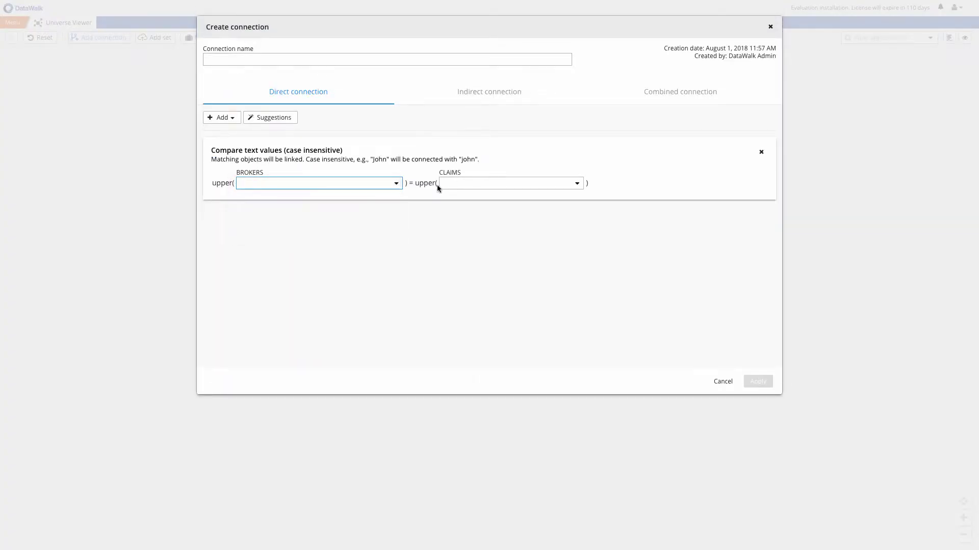
click(441, 184)
click(477, 269)
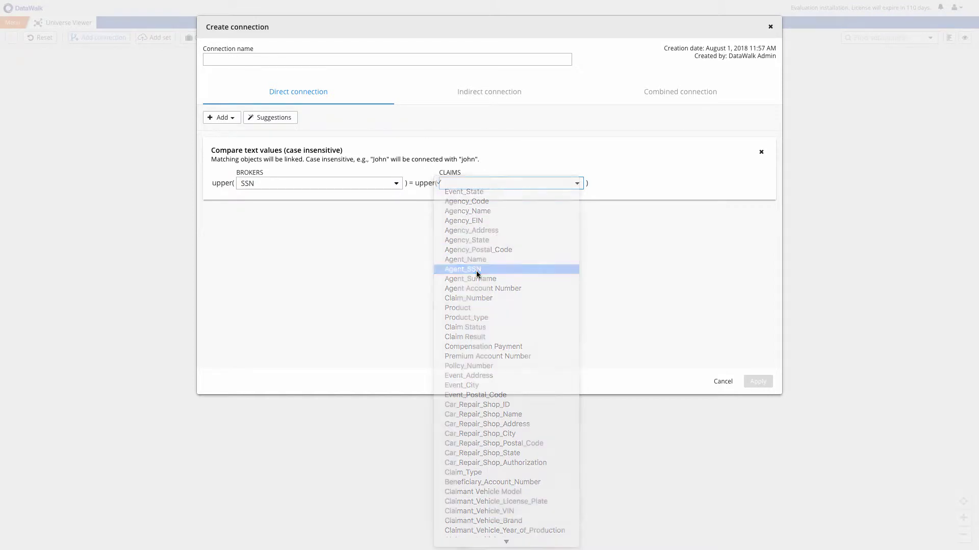
click(422, 57)
text(SSN)
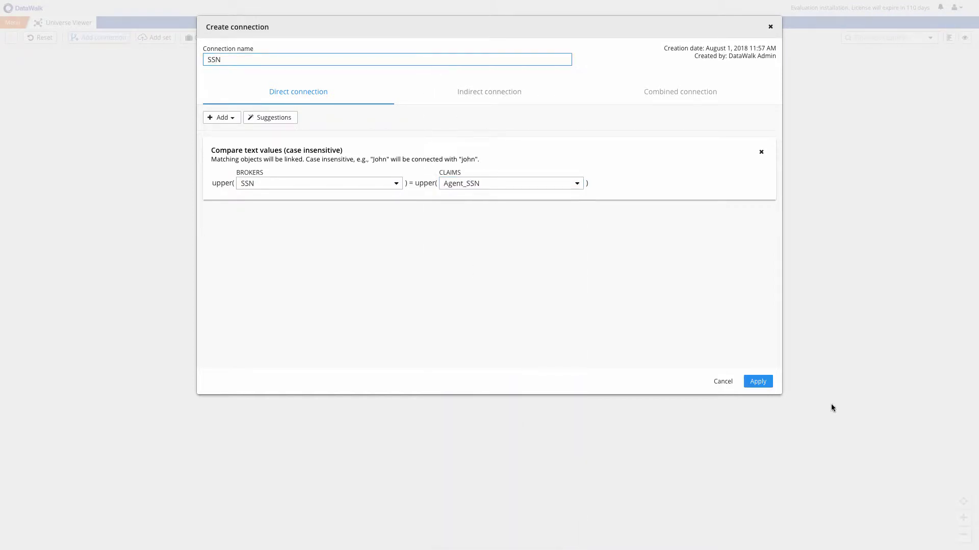
click(758, 382)
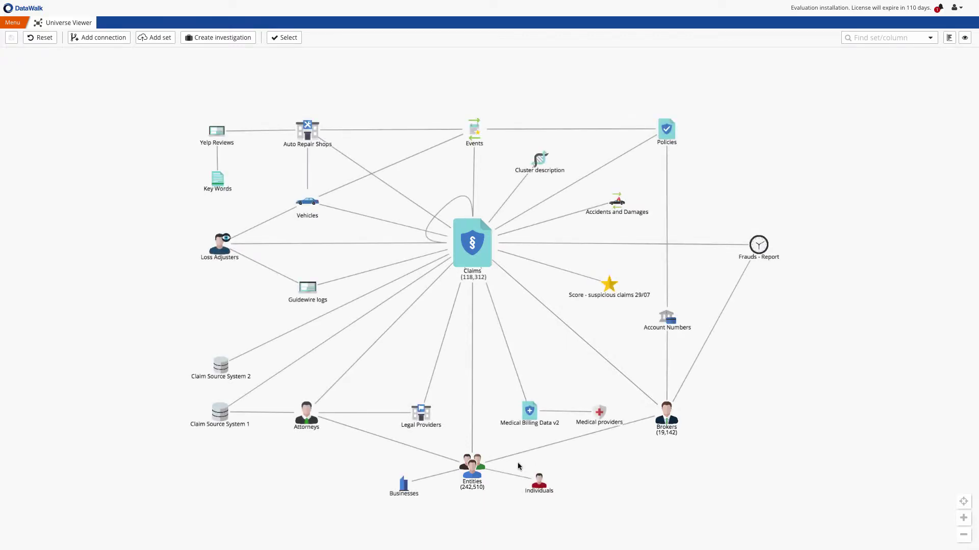
Step: Show counts for Policies (118,312), Vehicles (130,694), Events (118,310), Attorneys (4,001), Loss Adjusters (1,181)
click(666, 131)
click(307, 201)
click(470, 133)
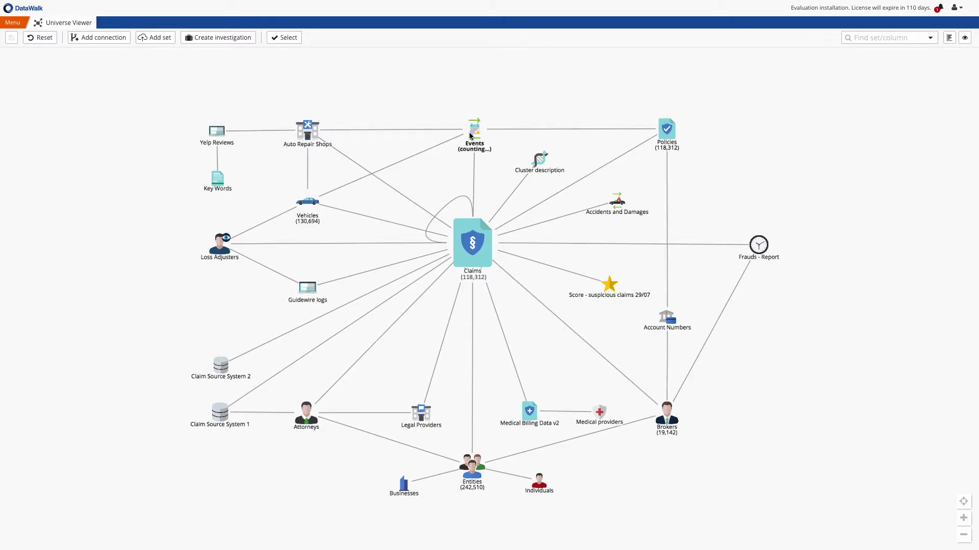
click(305, 414)
click(220, 245)
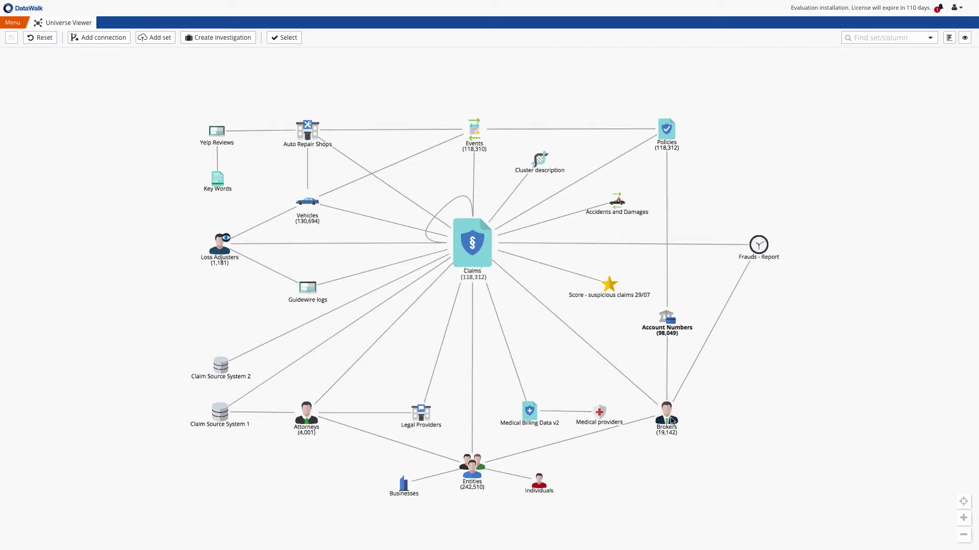
right_click(472, 466)
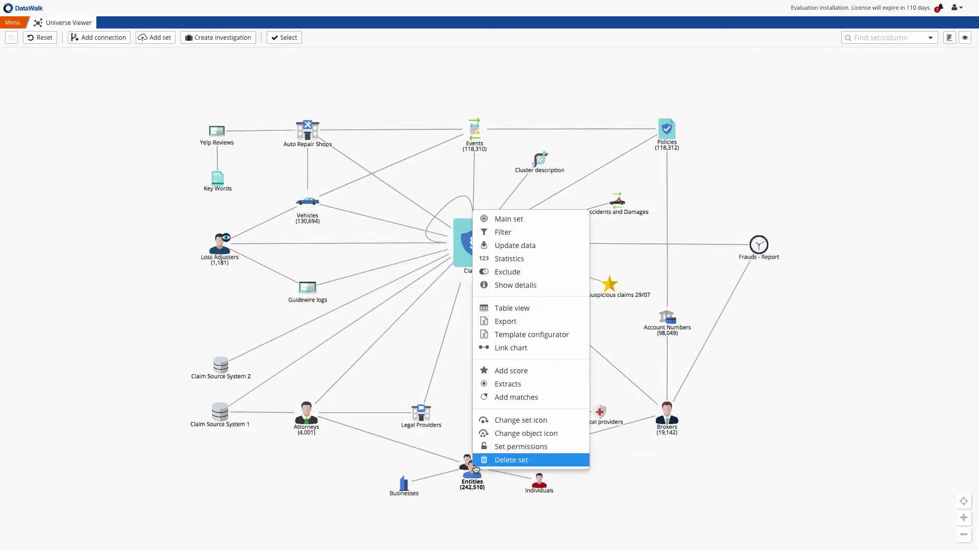
click(513, 315)
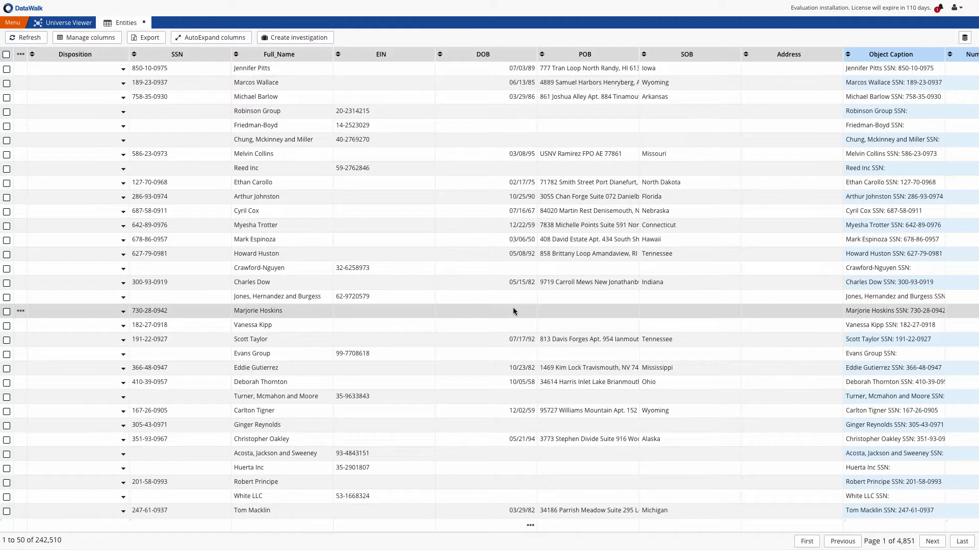
scroll(512, 310, right, 5)
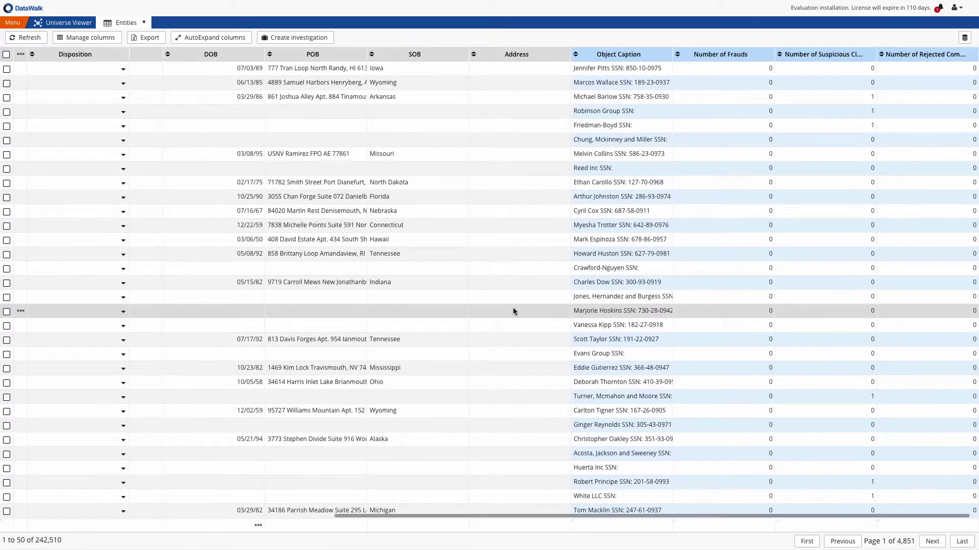
click(144, 24)
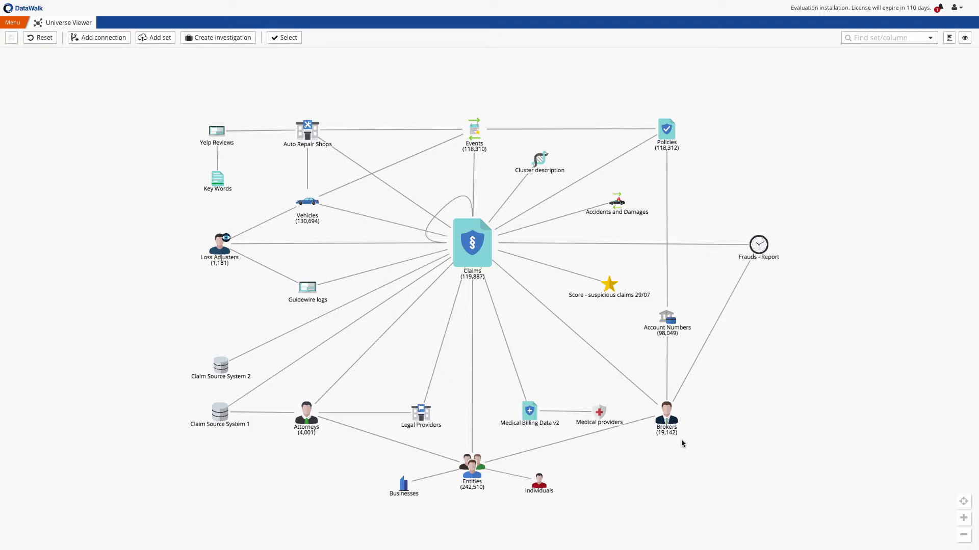
Step: Start the path from Frauds - Report, check its 0.04 Fraud Ratio, and add Brokers
click(765, 248)
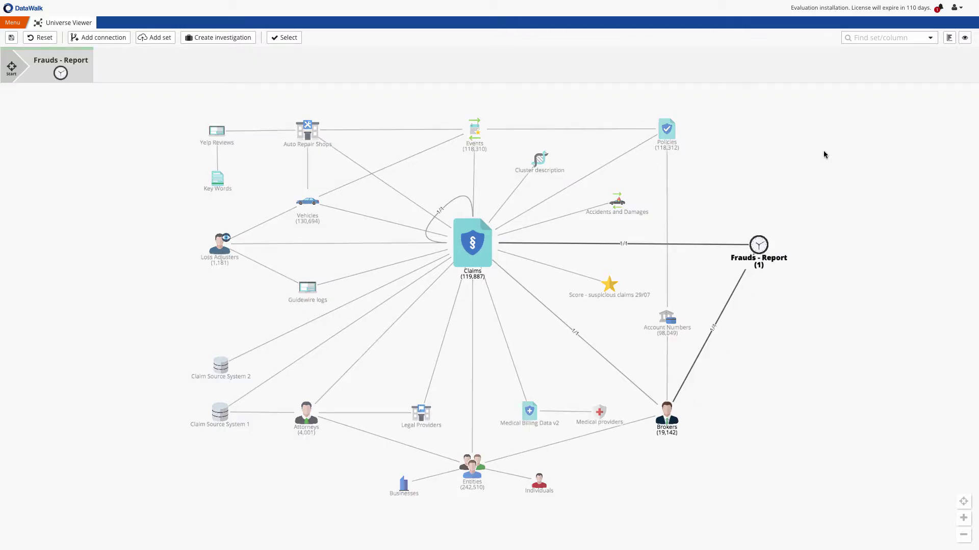
click(964, 38)
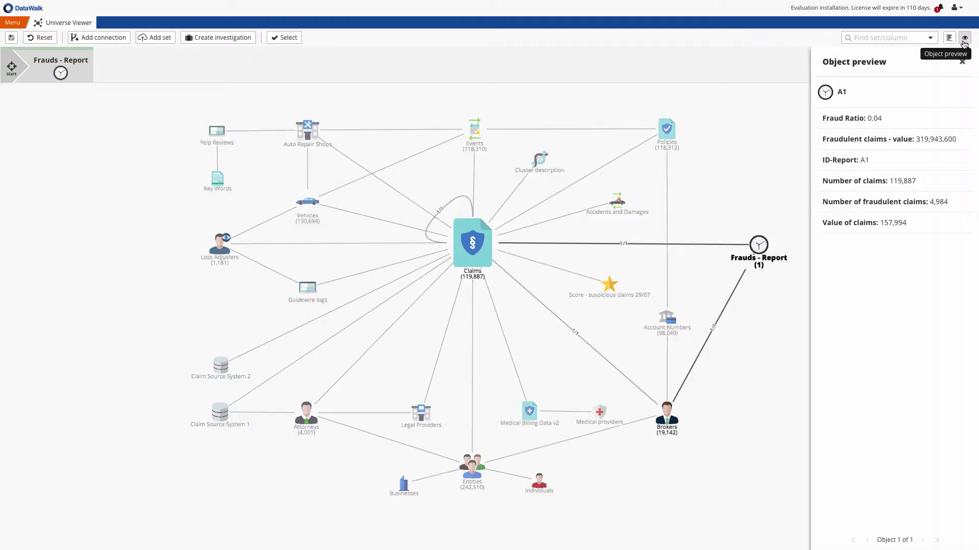
drag(885, 120, 821, 122)
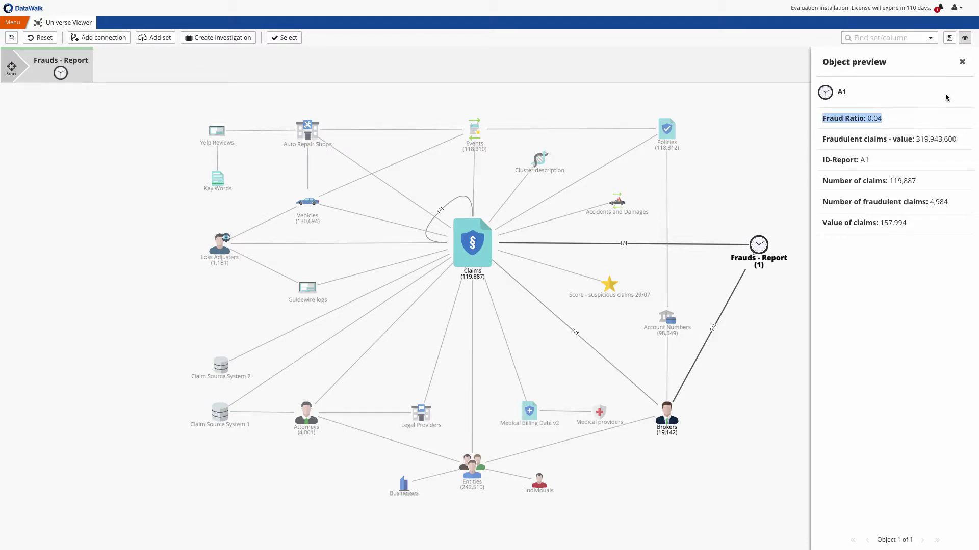
click(963, 64)
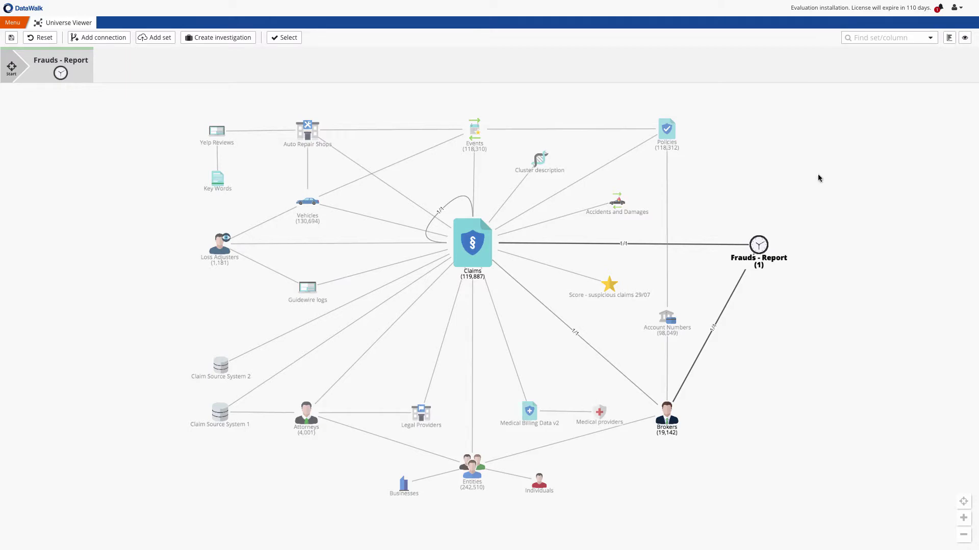
click(668, 422)
Step: Filter Brokers to Fraud Ratio greater than 0.04, leaving 3,977 brokers
right_click(668, 421)
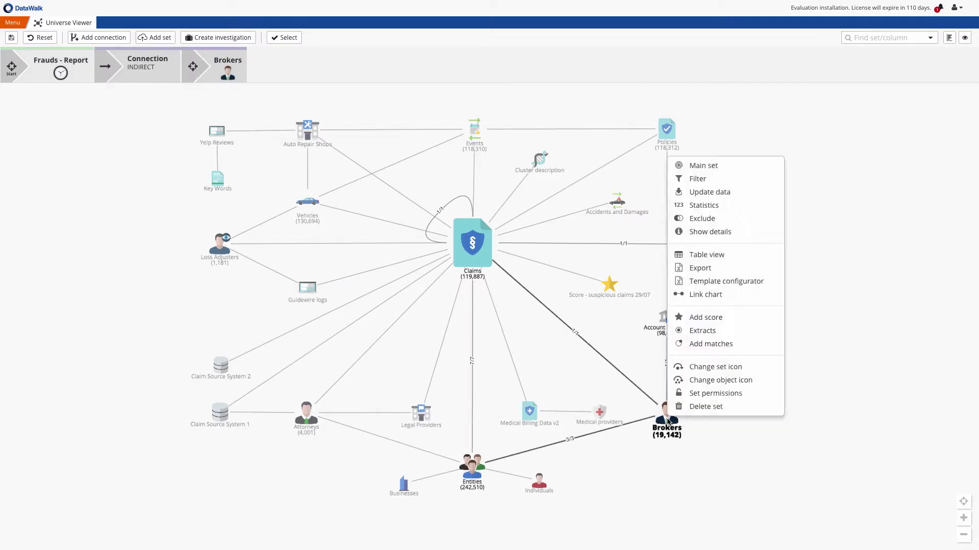
click(698, 179)
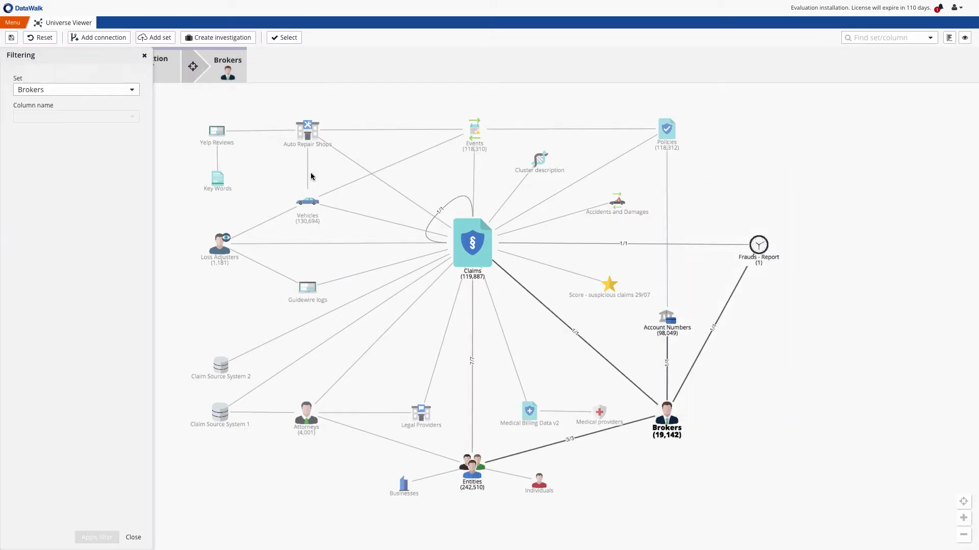
click(131, 119)
text(f)
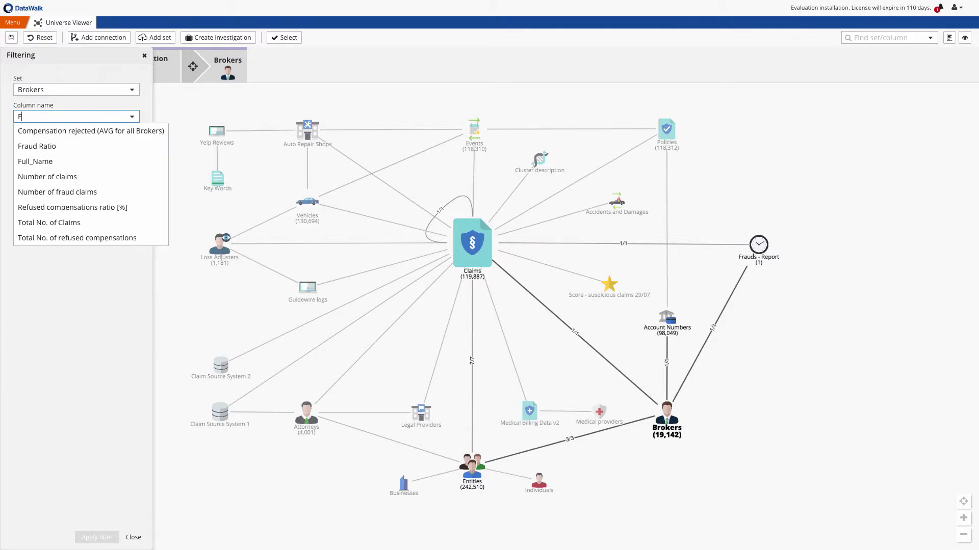
click(83, 146)
click(131, 136)
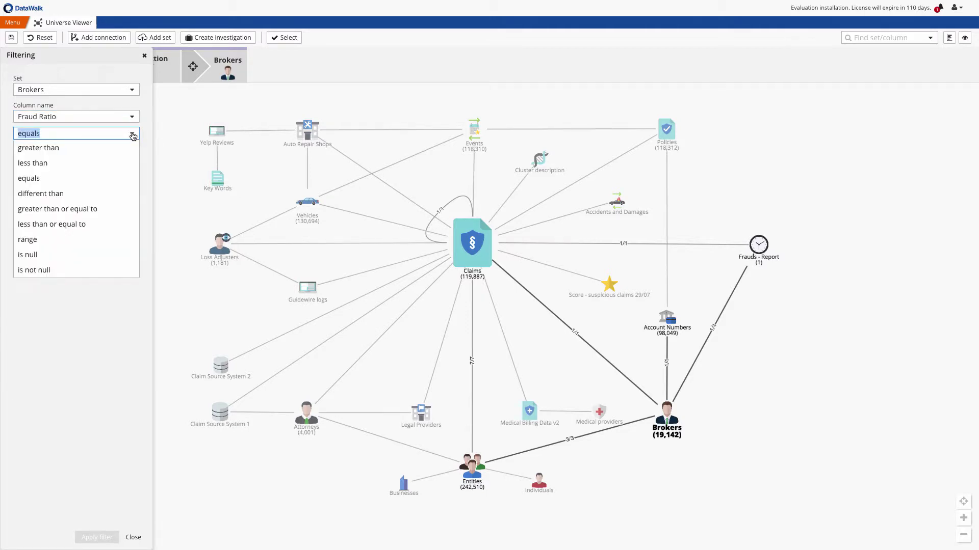
click(116, 145)
text(0.04)
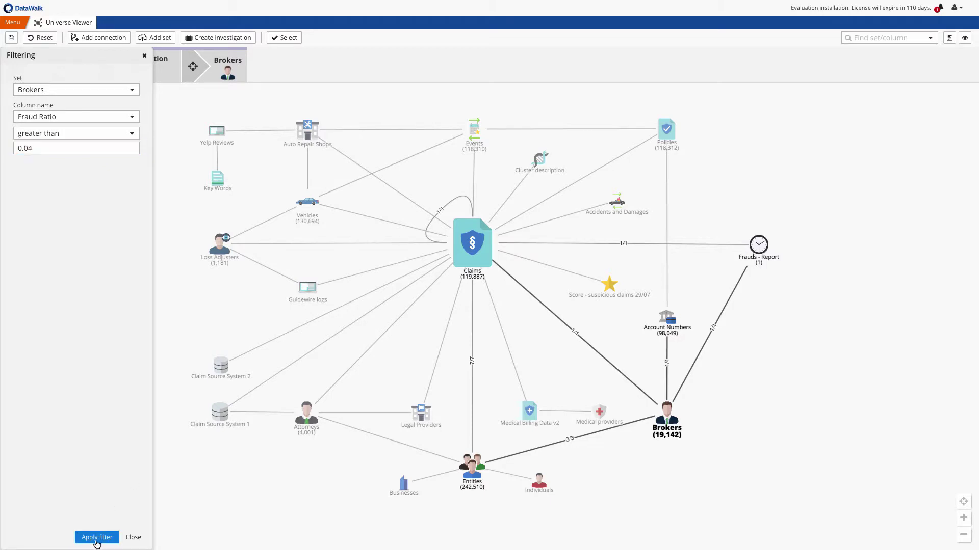
click(96, 539)
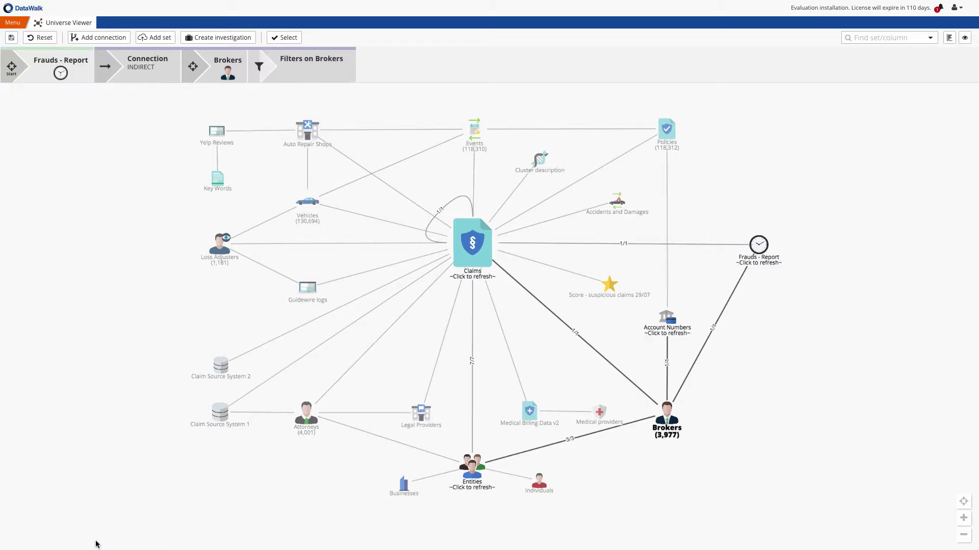
Step: Save the current broker analysis under the name 'Fraud ratio above avg'
click(11, 37)
text(Fraud rati)
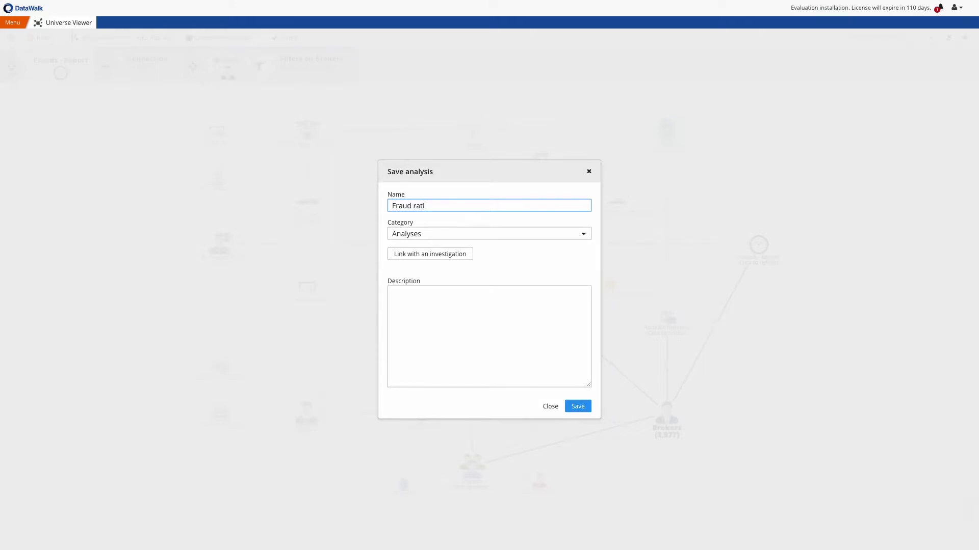
text(o above avg)
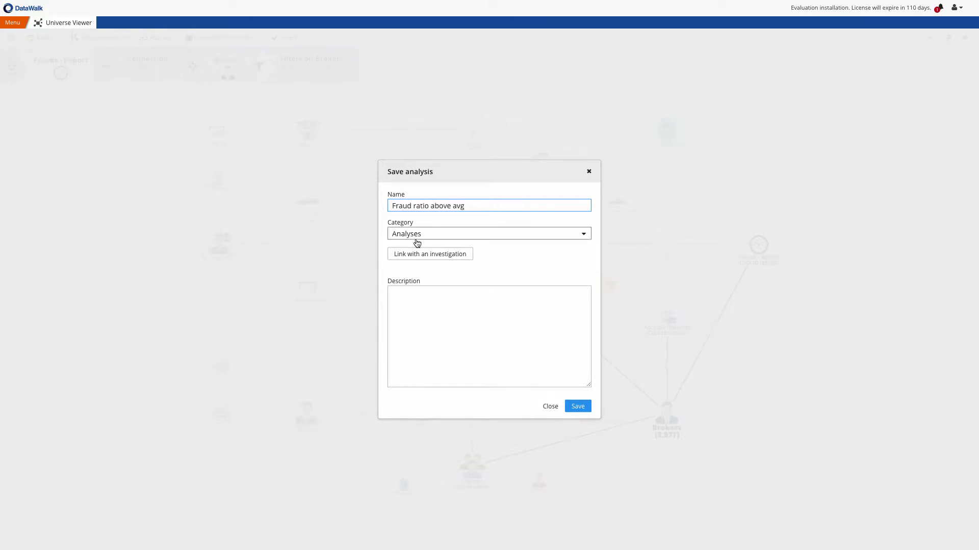
click(585, 407)
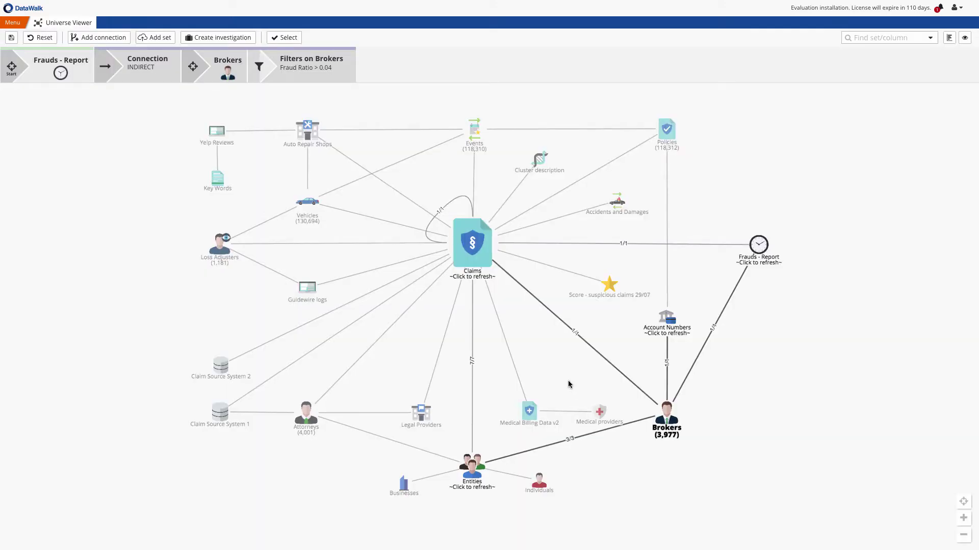
click(13, 22)
click(28, 49)
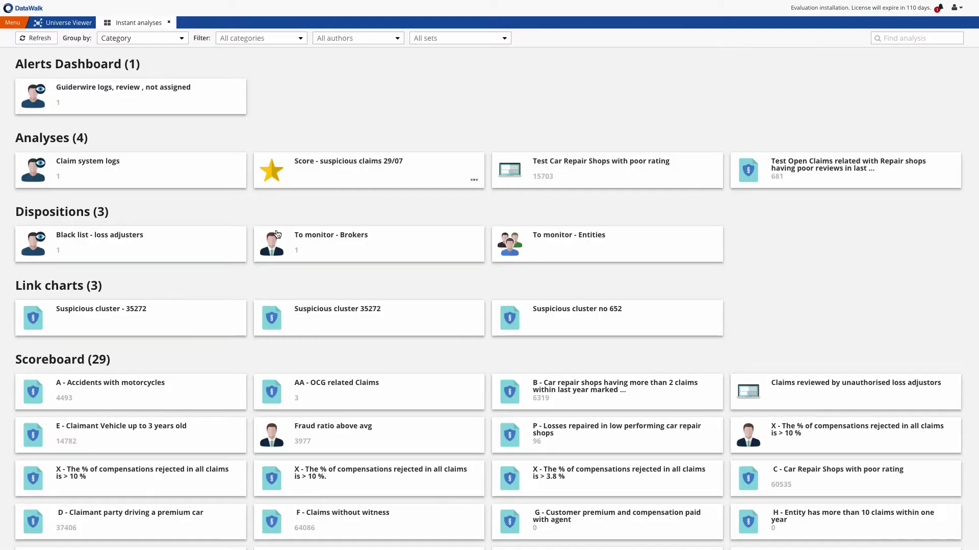
scroll(277, 235, down, 1)
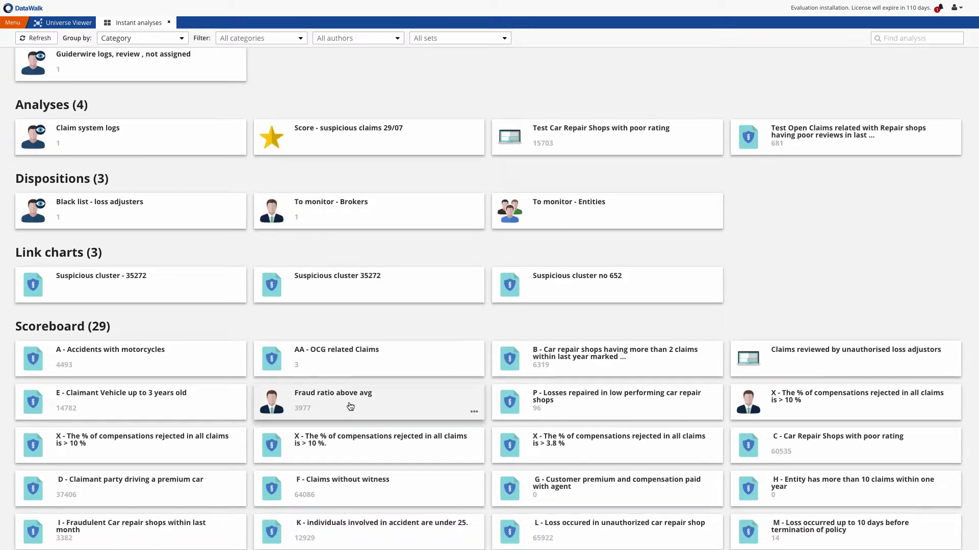
scroll(350, 406, down, 3)
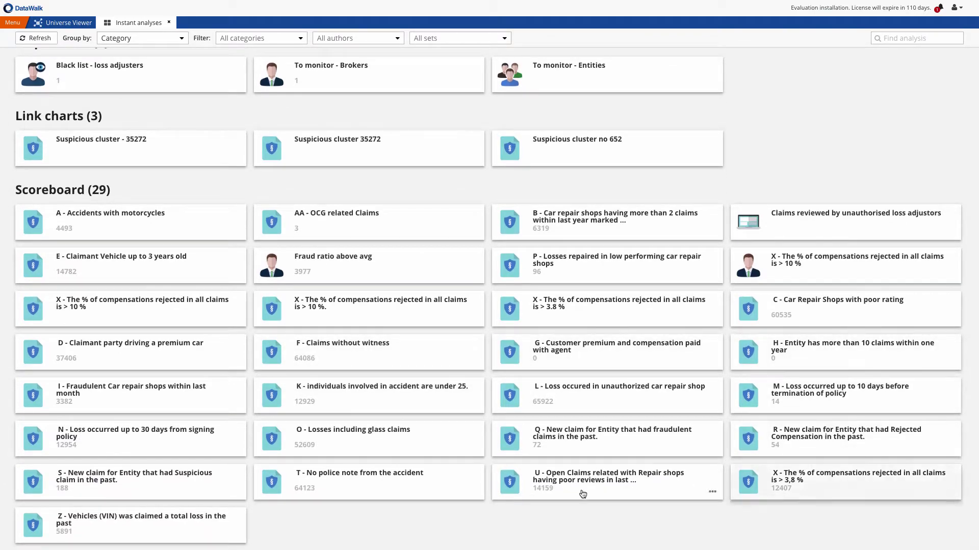
click(382, 270)
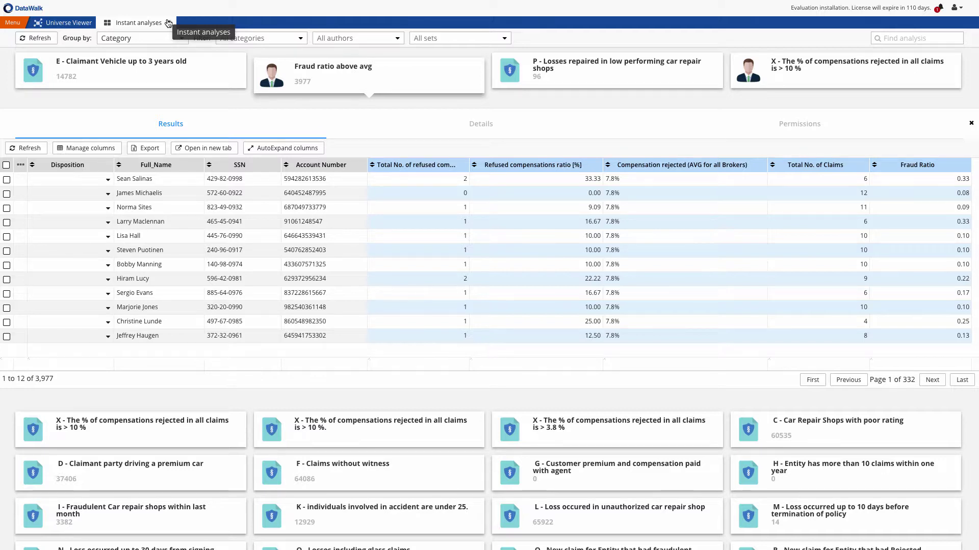
click(169, 23)
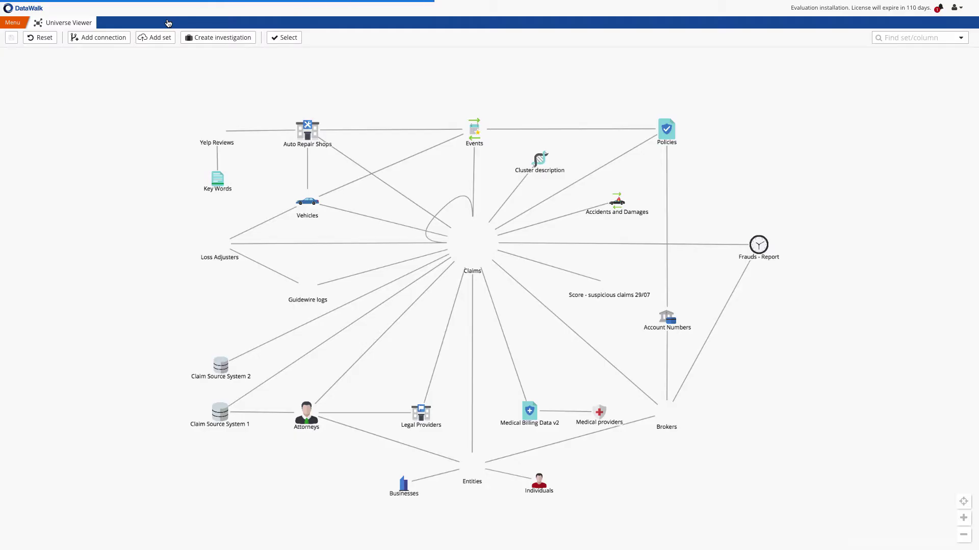
Step: Reset the analysis and start a new path from Claims with 119,887 records
click(41, 39)
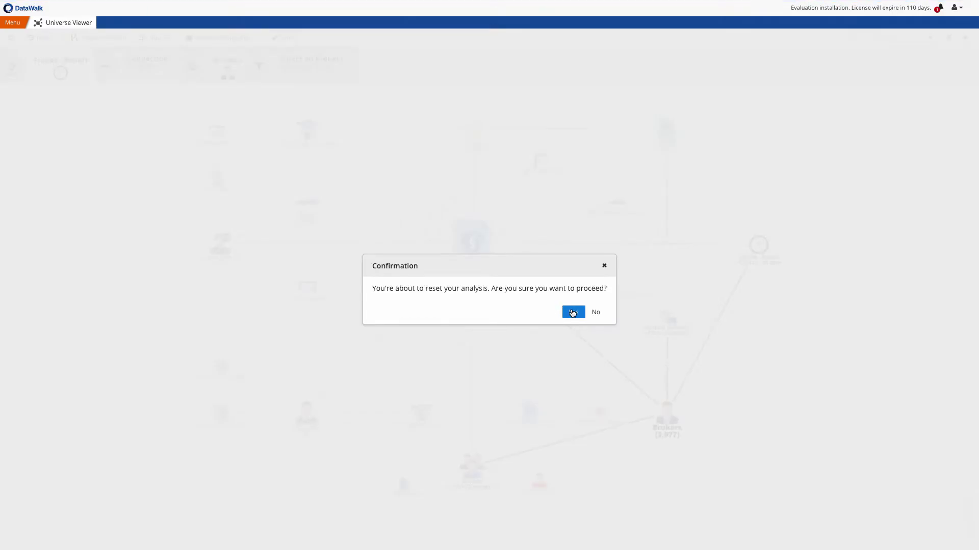
click(572, 310)
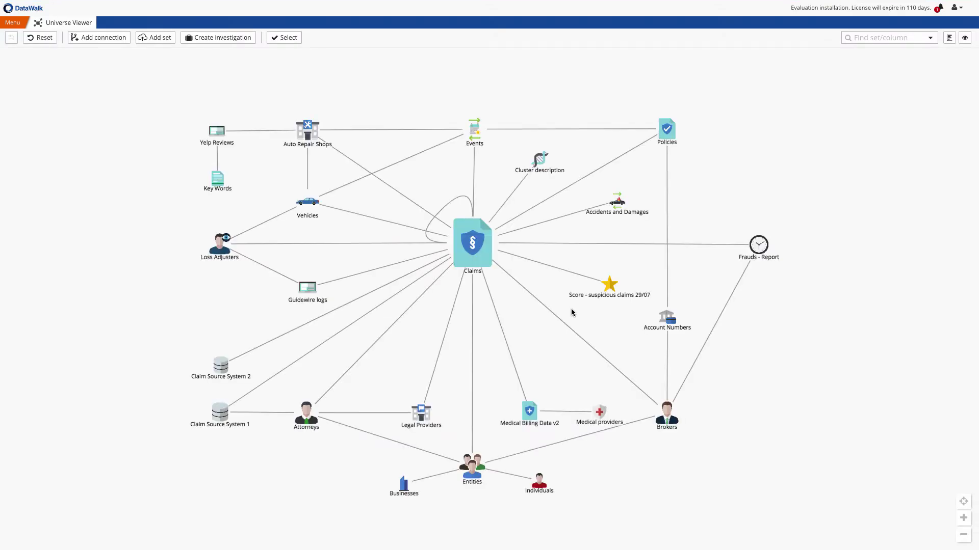
click(472, 243)
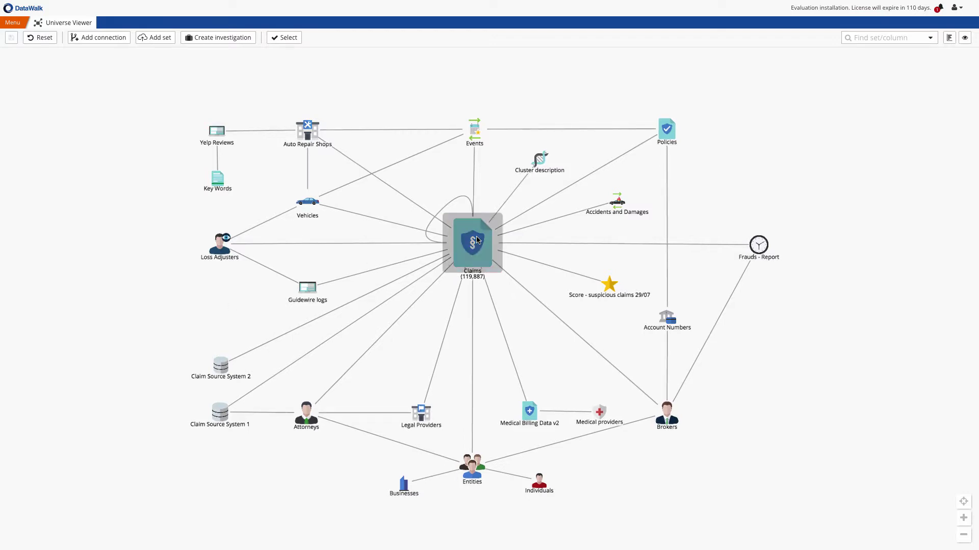
Step: Filter Claims to status Reopen (23,937) and refresh the Guidewire logs count to 98,169
click(948, 39)
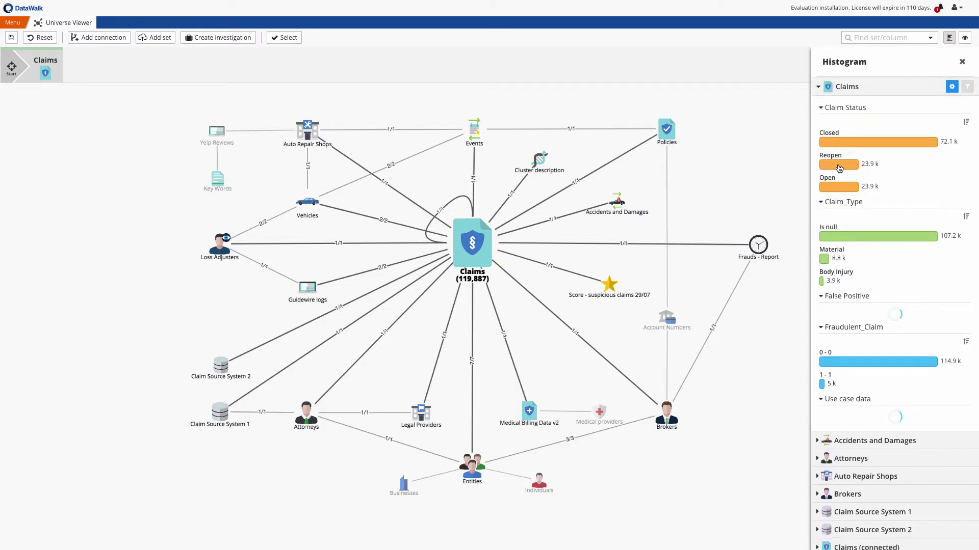
click(838, 165)
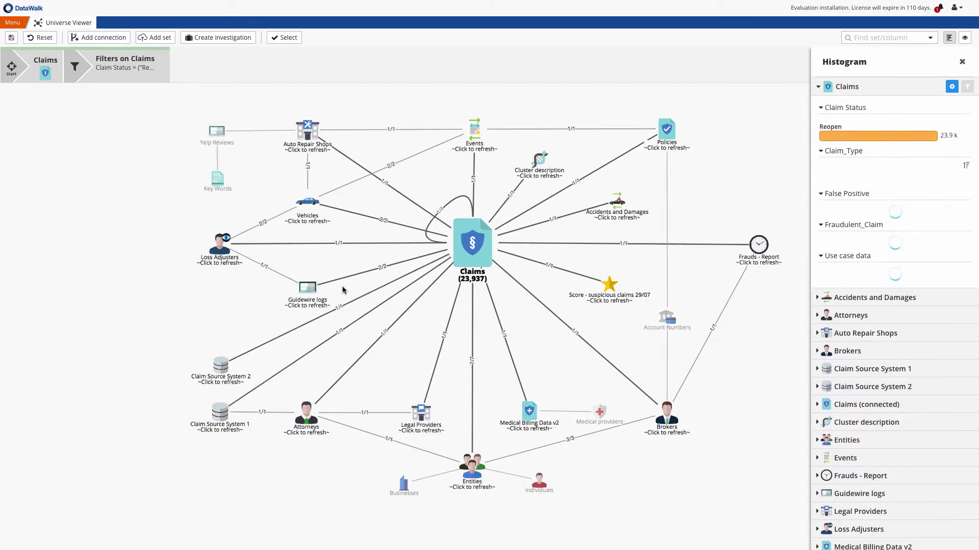
click(308, 288)
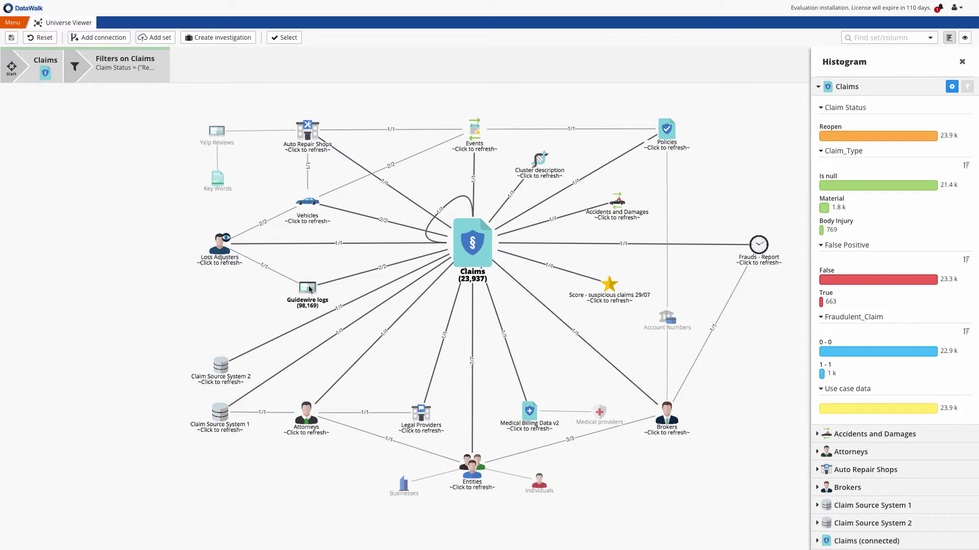
Step: Restrict the Claims–Guidewire logs connection to Unassigned links only, dropping the Claim ID link
click(371, 270)
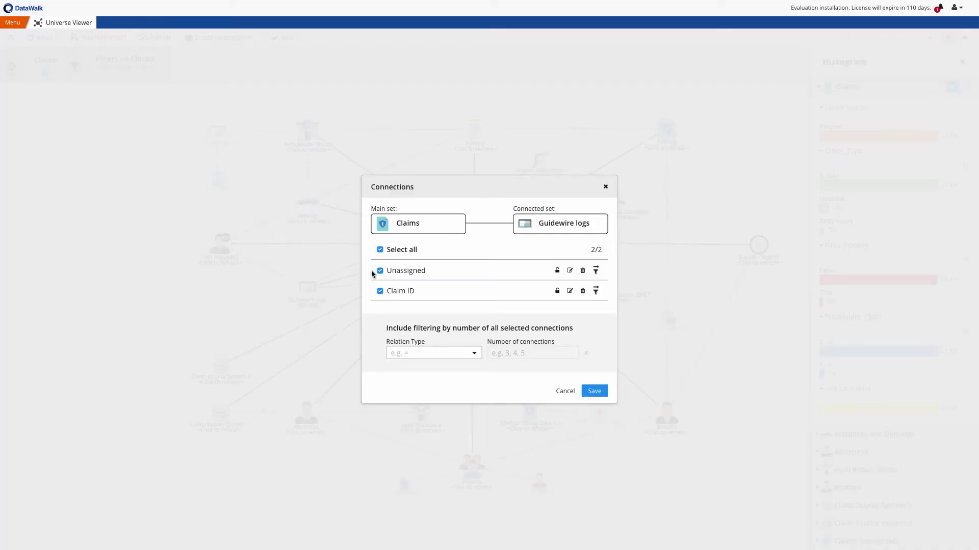
click(380, 291)
click(592, 391)
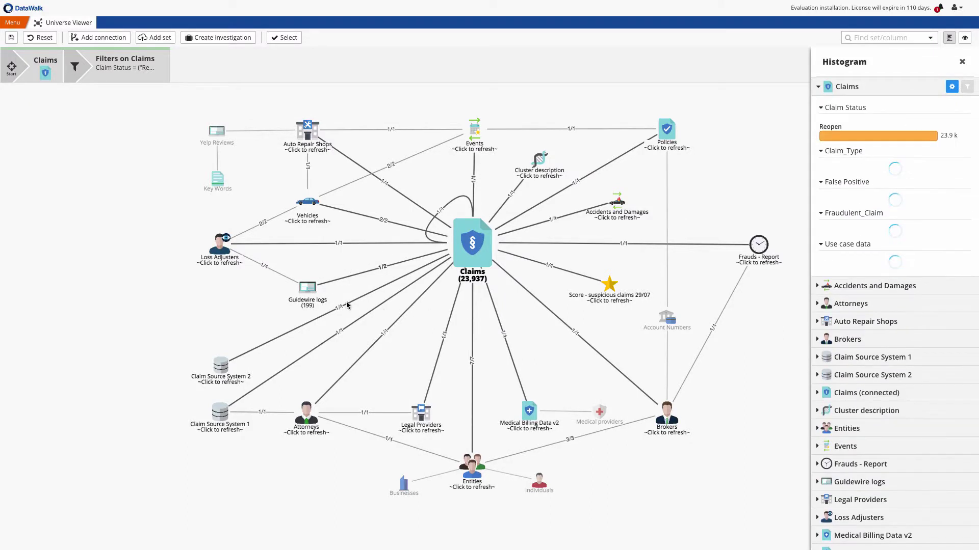
Step: Filter Guidewire logs to Operation Reviewed (87), then refresh Claims (81) and Loss Adjusters (1)
click(309, 292)
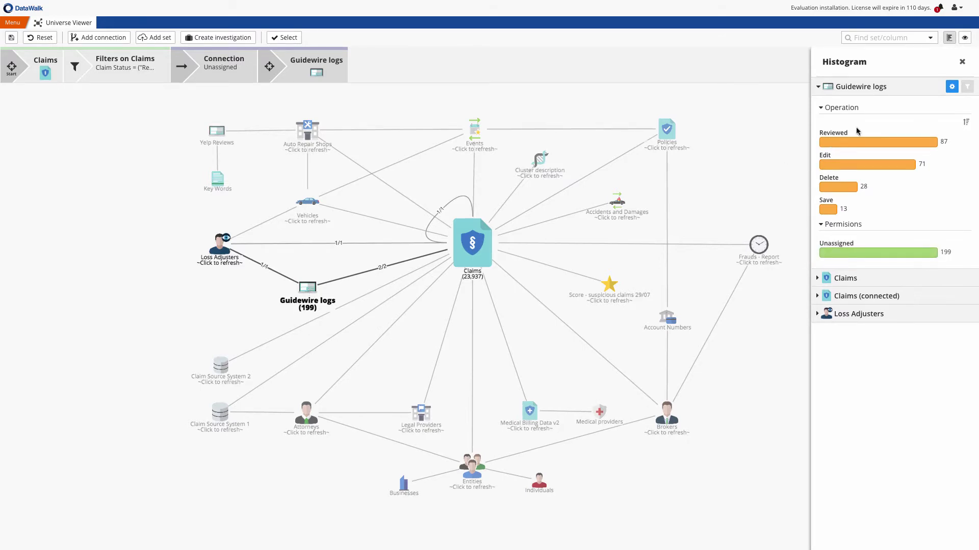
click(840, 145)
click(840, 145)
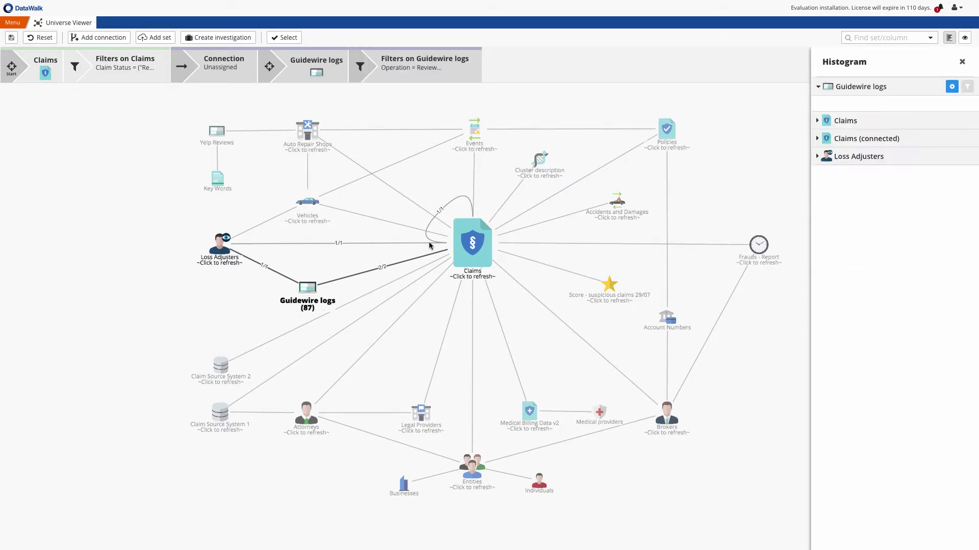
click(470, 243)
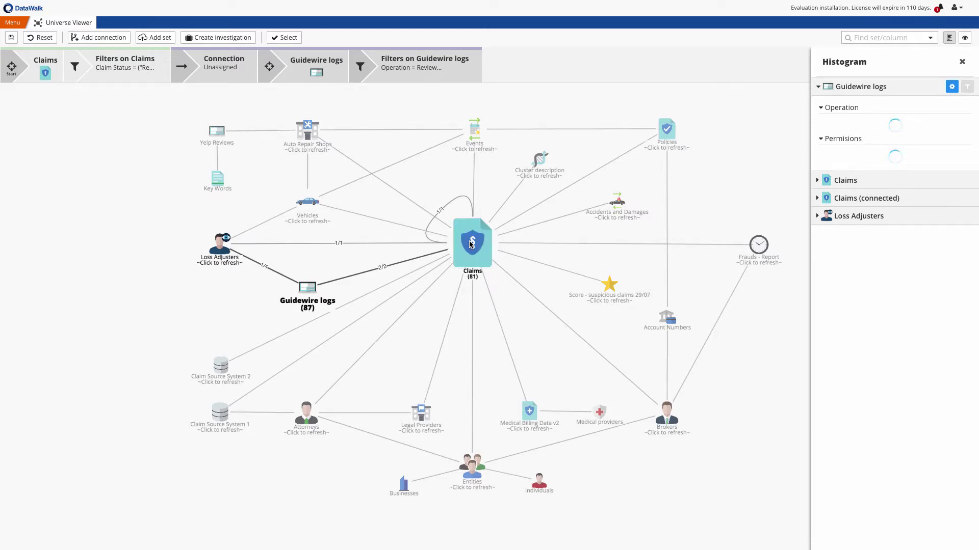
click(217, 243)
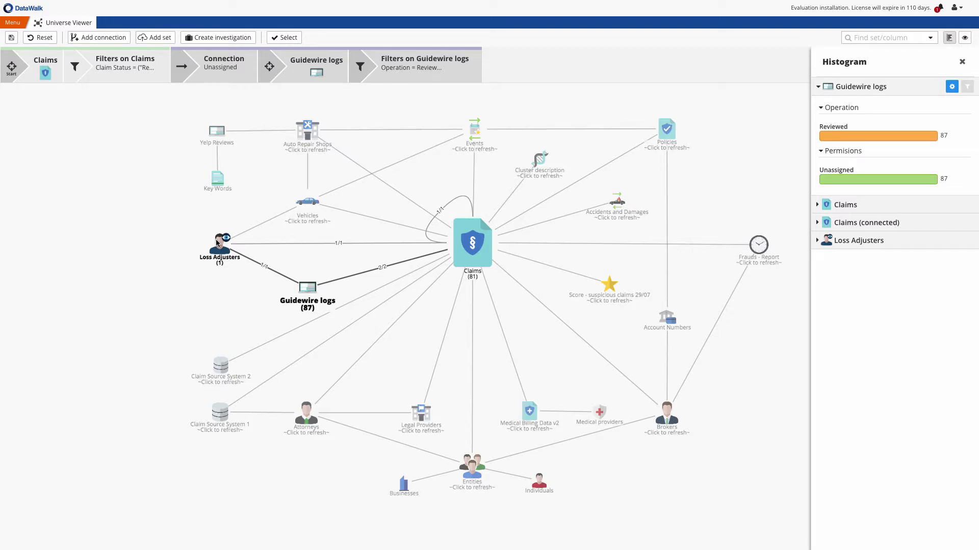
Step: Show the lone loss adjuster in a table and set its disposition to 'Red flag - to block'
right_click(217, 243)
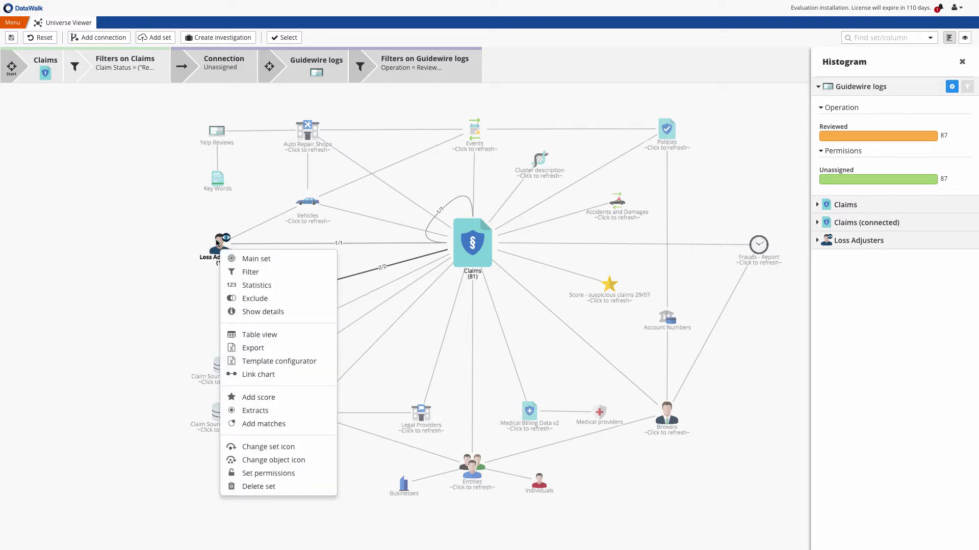
click(257, 335)
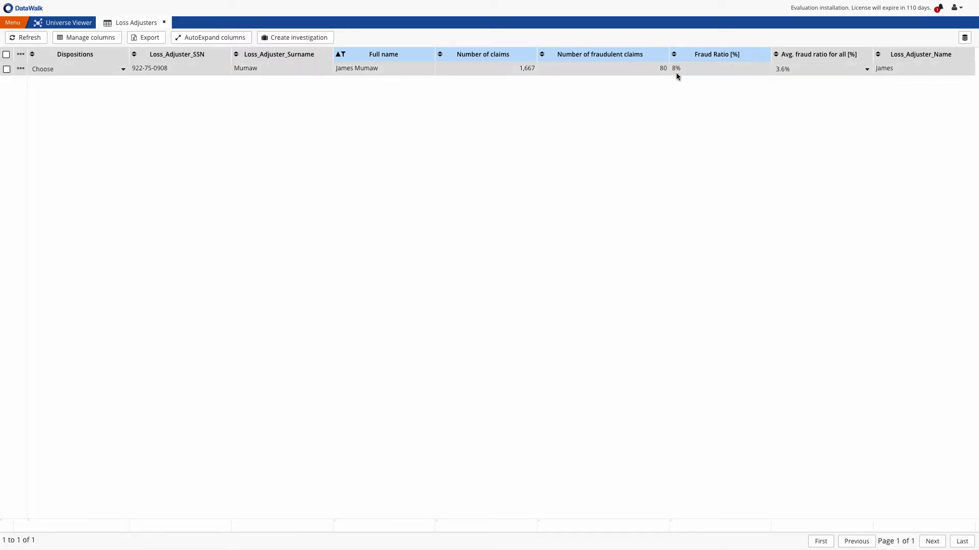
click(126, 72)
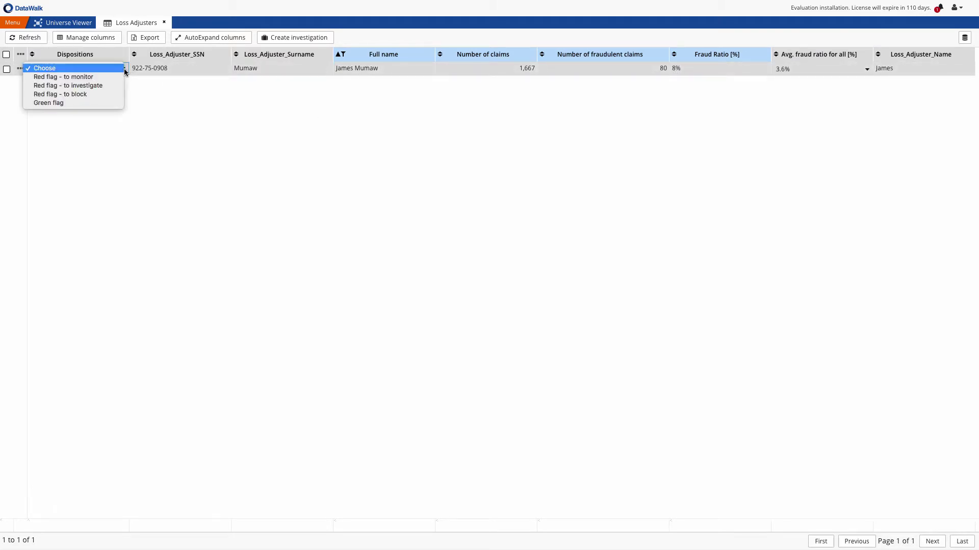
click(76, 95)
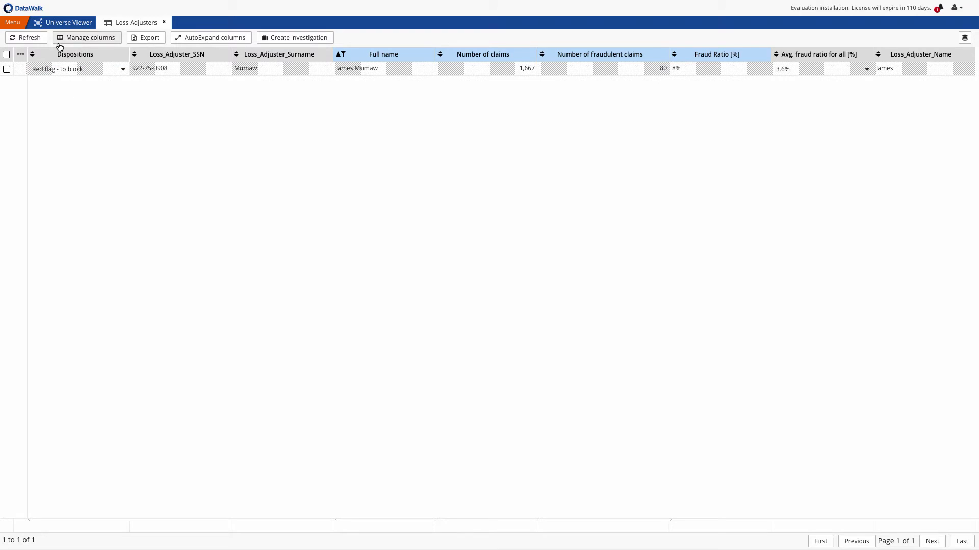
Step: Save the analysis as 'Claims reviewed by unauthorised loss adjusters', then reset it
click(56, 25)
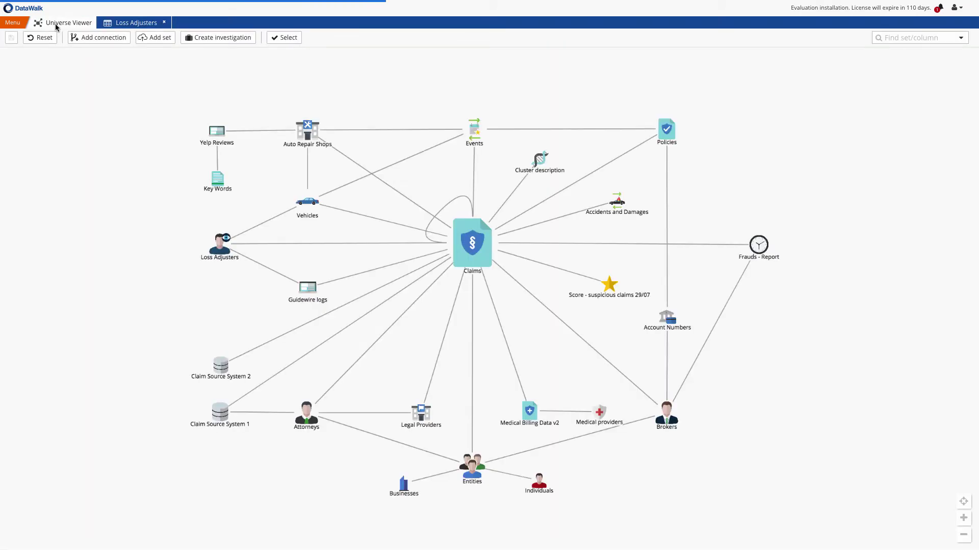
click(11, 38)
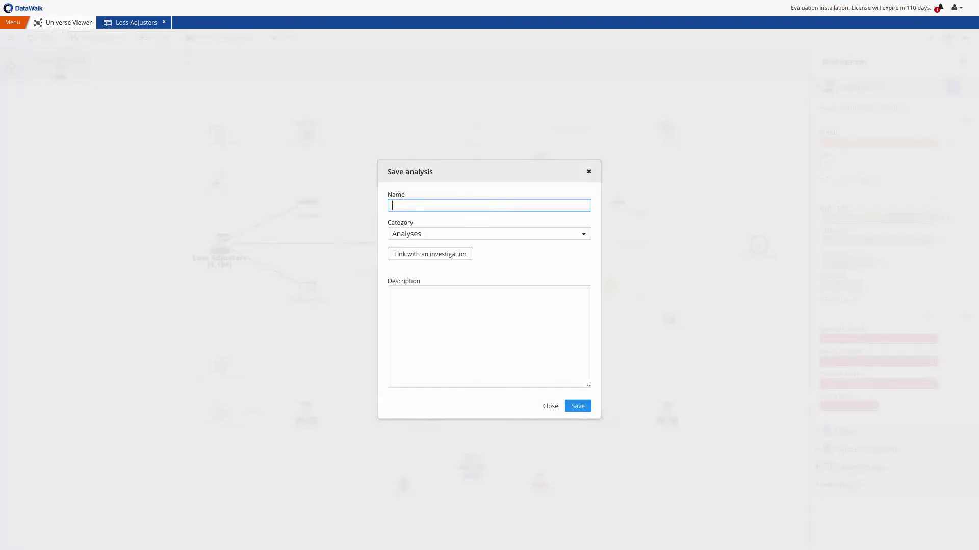
text(Claims reviewed by unauthorised loss adjusters)
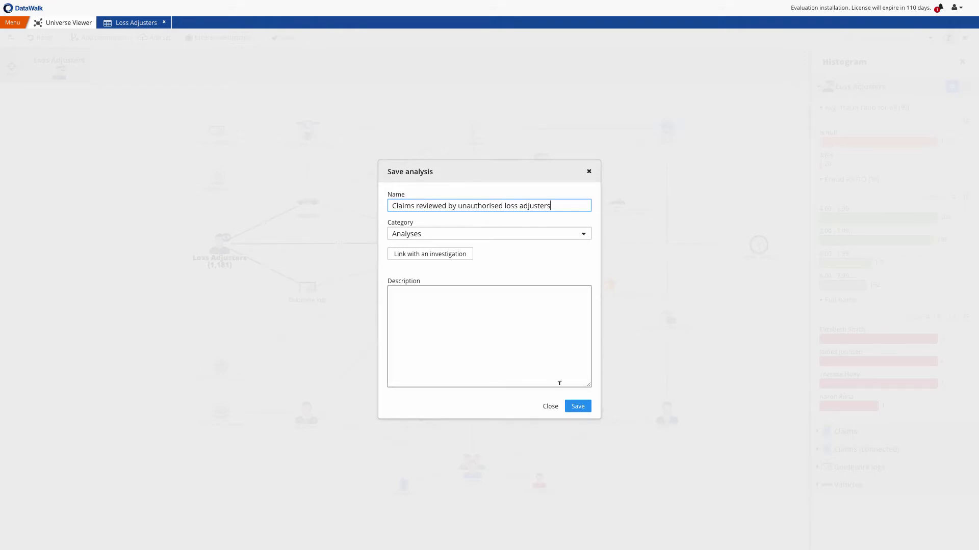
click(574, 409)
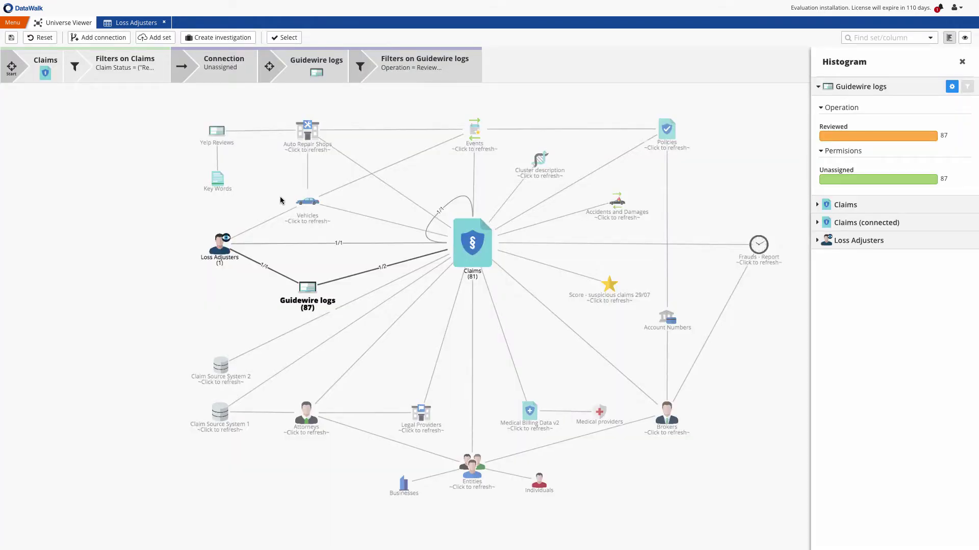
click(33, 39)
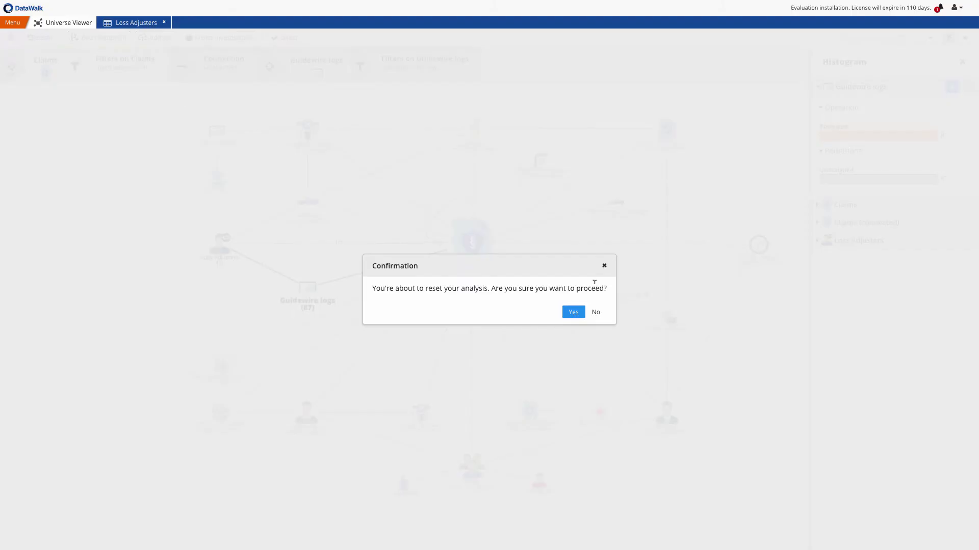
click(572, 316)
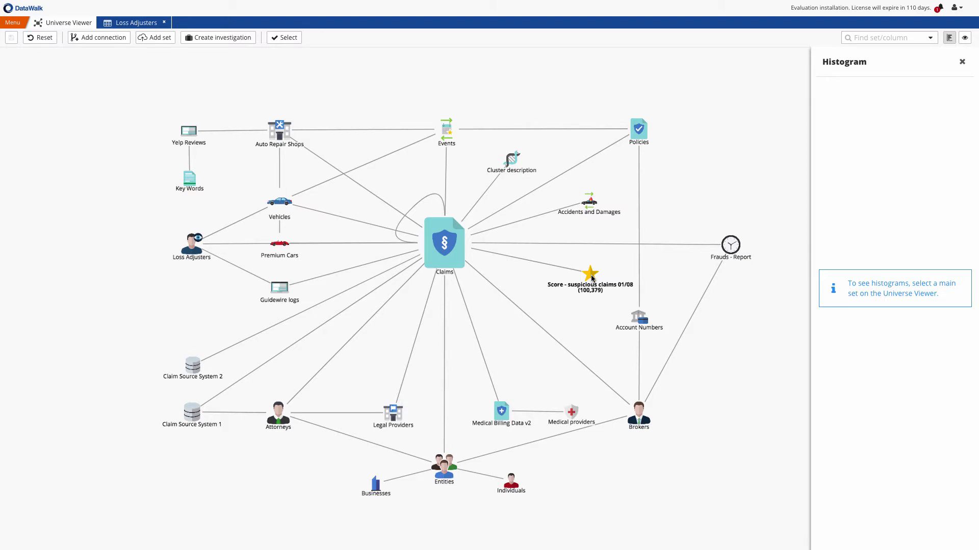
Step: Open Duplicate score for suspicious claims 01/08, browse its settings, and cancel without saving
right_click(591, 279)
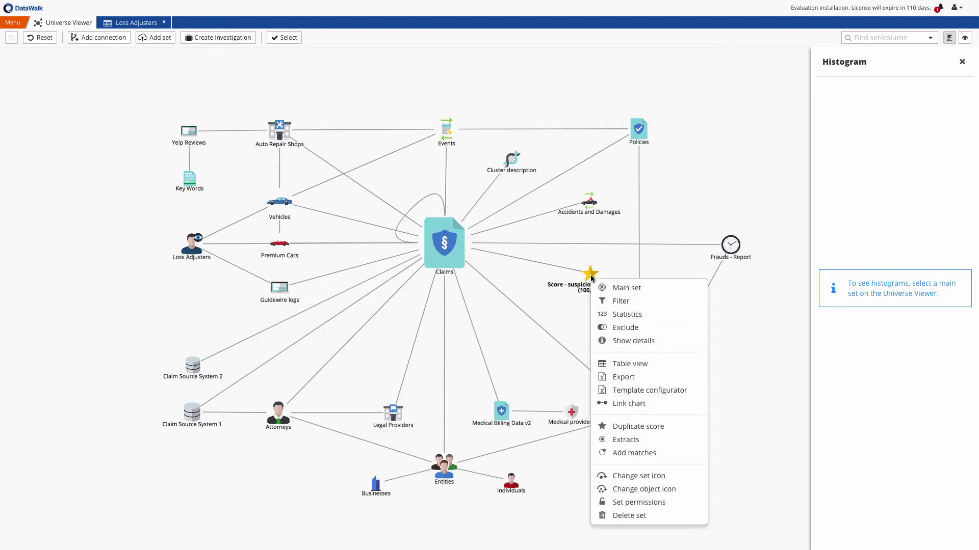
click(621, 428)
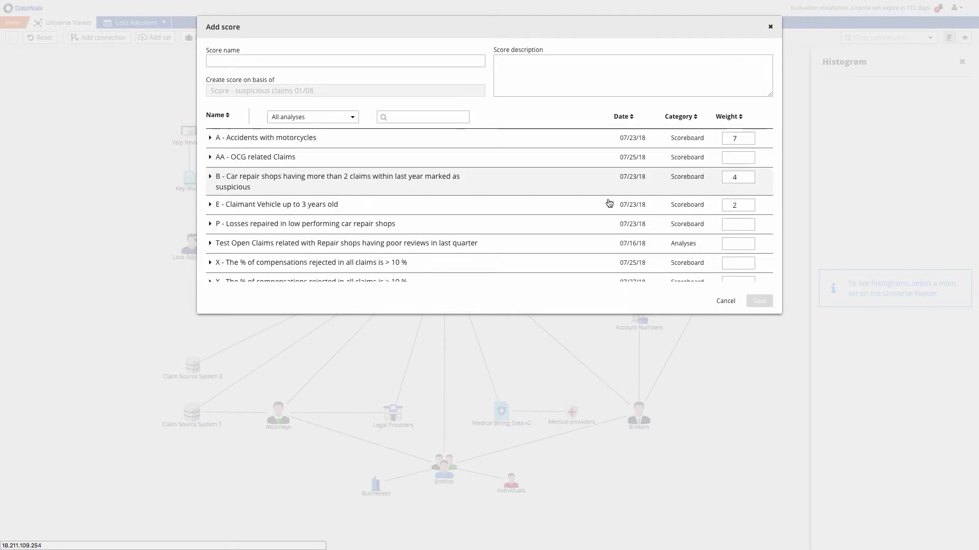
scroll(592, 209, down, 3)
scroll(591, 210, down, 5)
scroll(591, 210, down, 8)
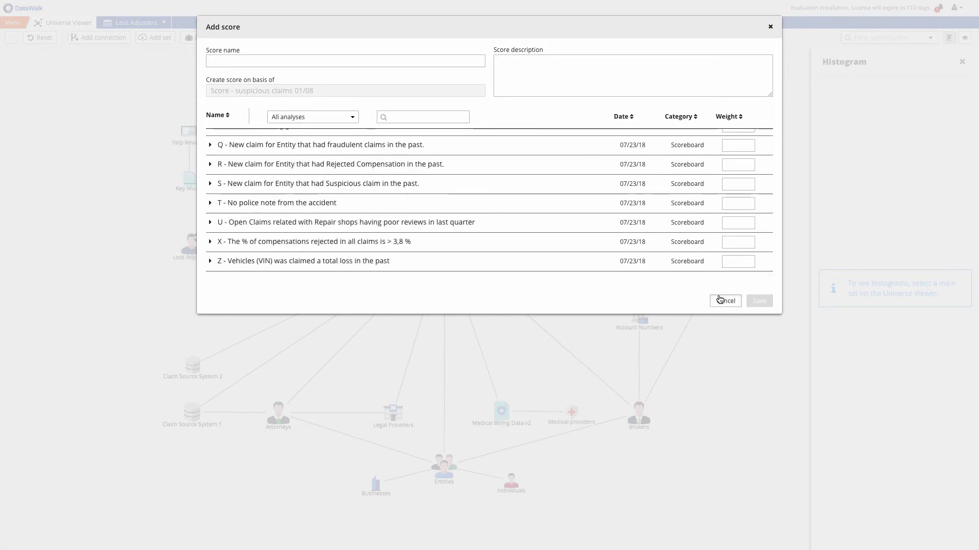
click(723, 300)
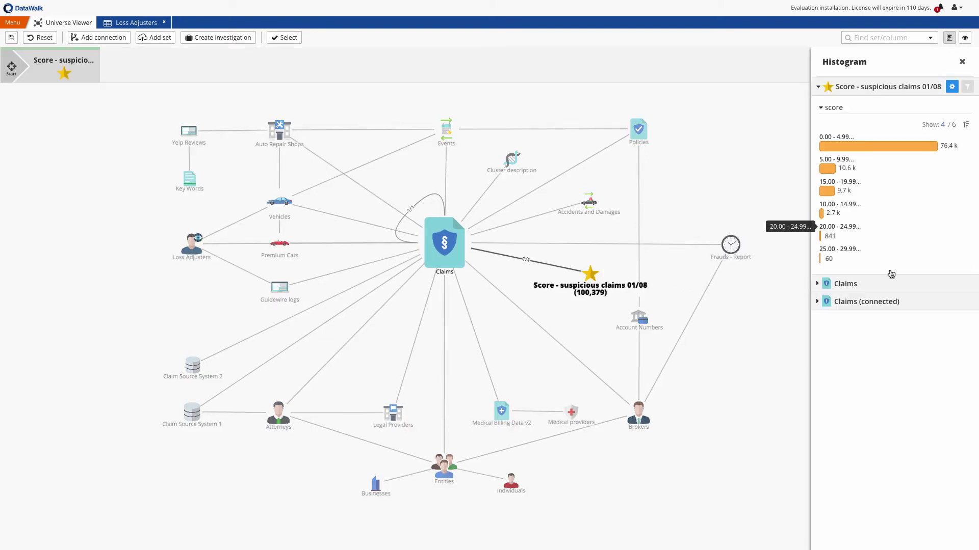
Step: Filter scores to the 20.00–29.99 buckets, then Claims to False Positive = 1 (48 claims)
click(838, 256)
click(841, 236)
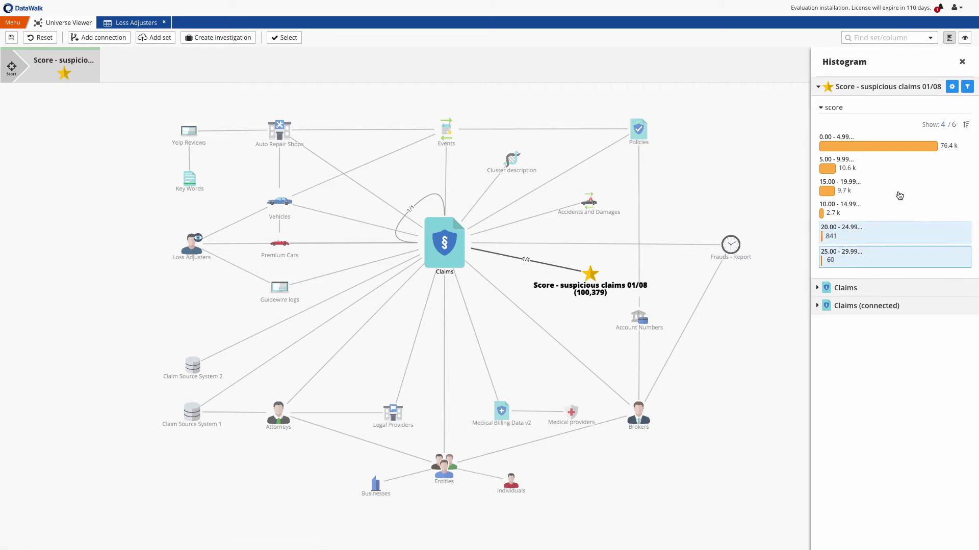
click(967, 87)
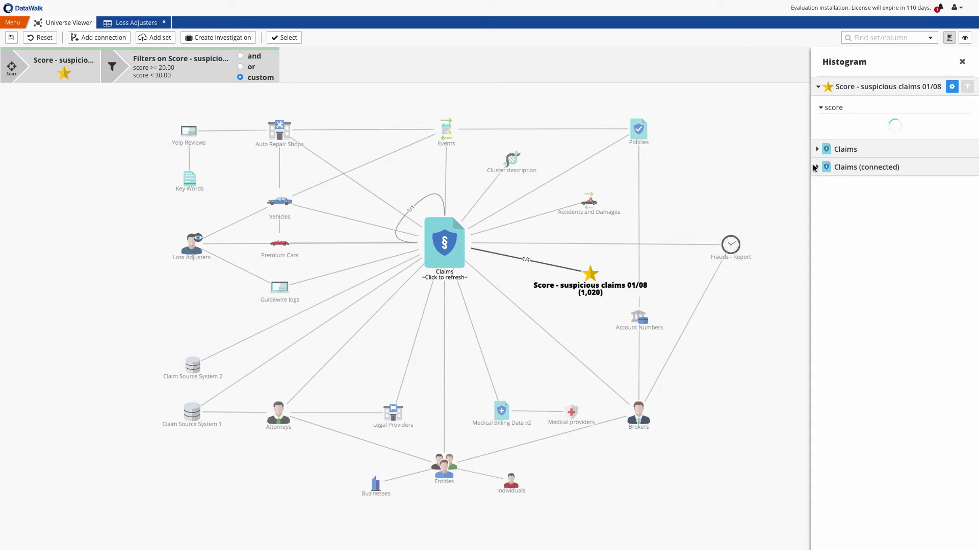
click(840, 151)
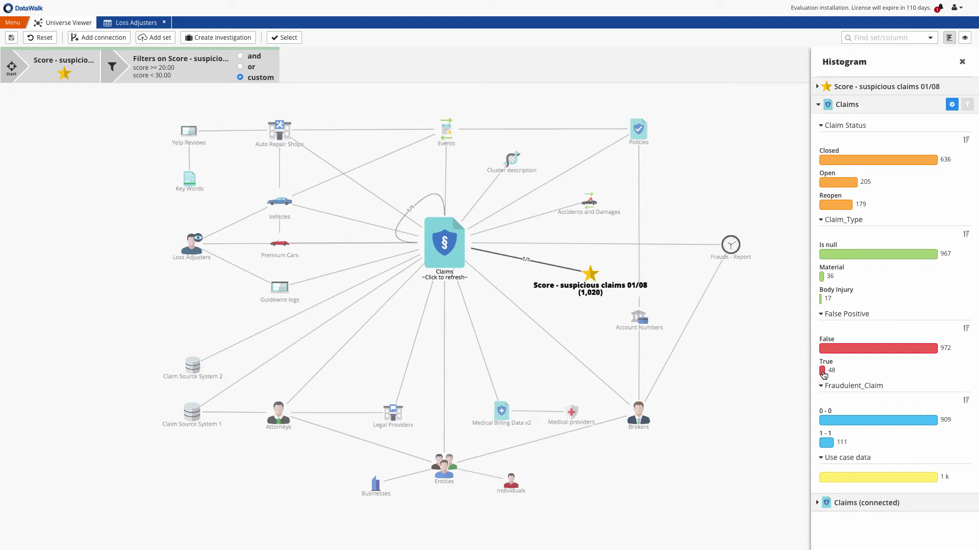
click(822, 371)
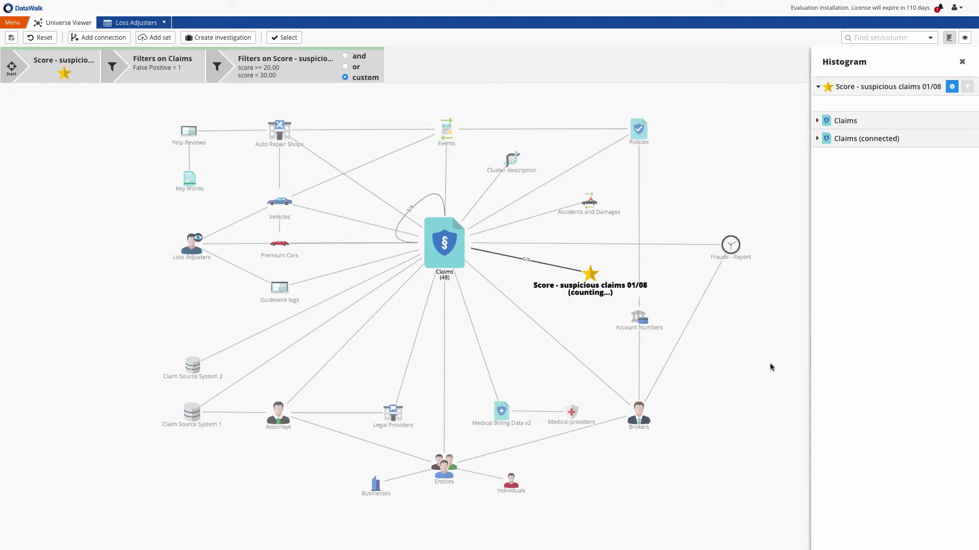
Step: Show histograms for all score columns except id, score and scoring_date
click(952, 86)
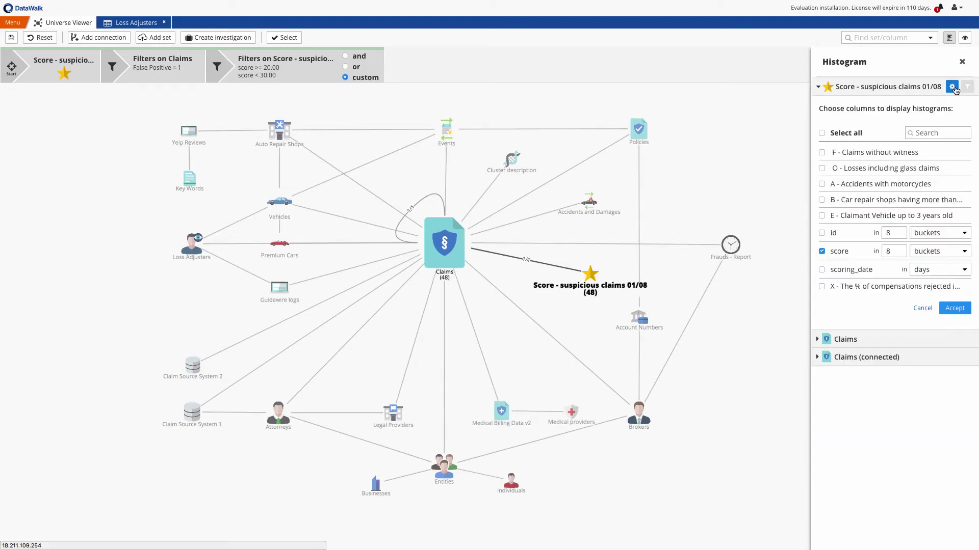
click(822, 134)
click(822, 232)
click(821, 251)
click(822, 270)
click(954, 308)
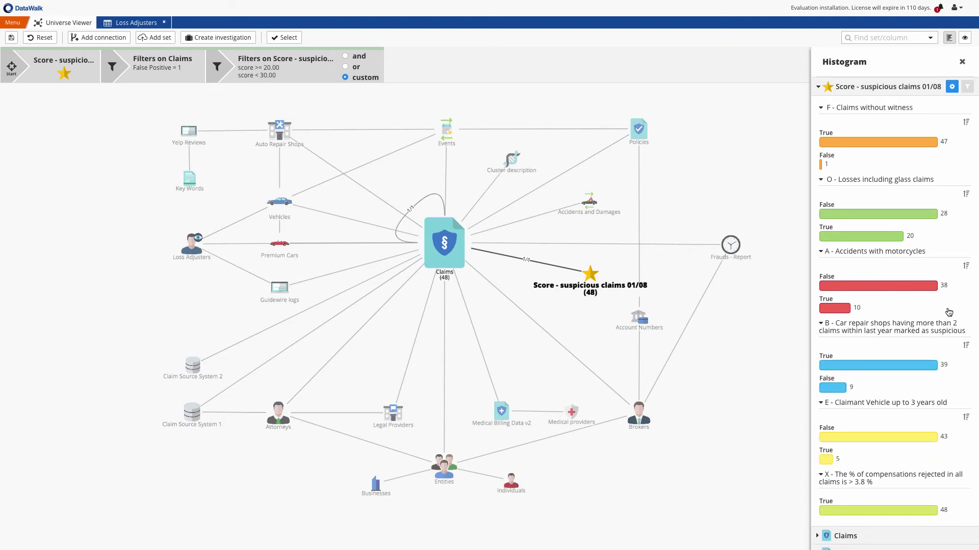
Step: Scroll down to the X rule histogram and collapse it
scroll(948, 313, down, 1)
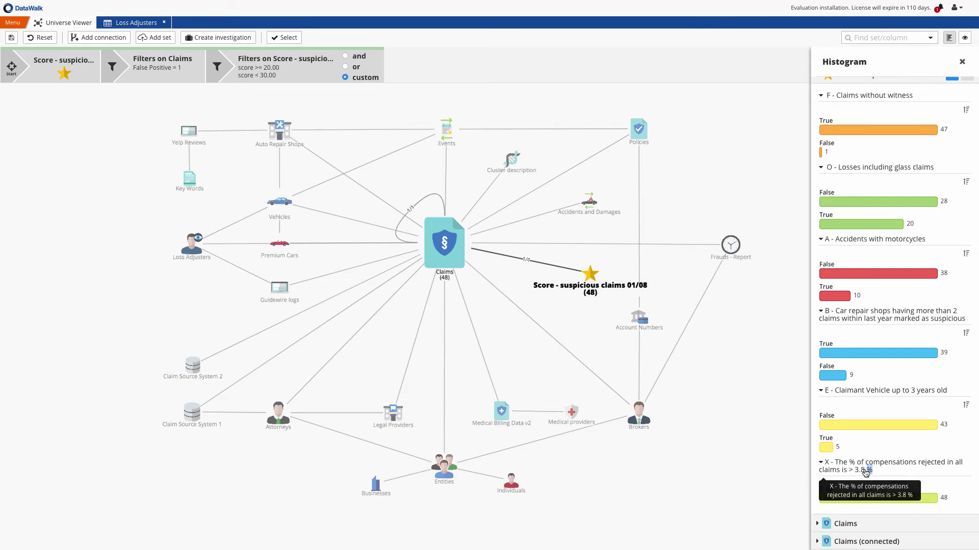
drag(873, 471, 828, 468)
click(827, 467)
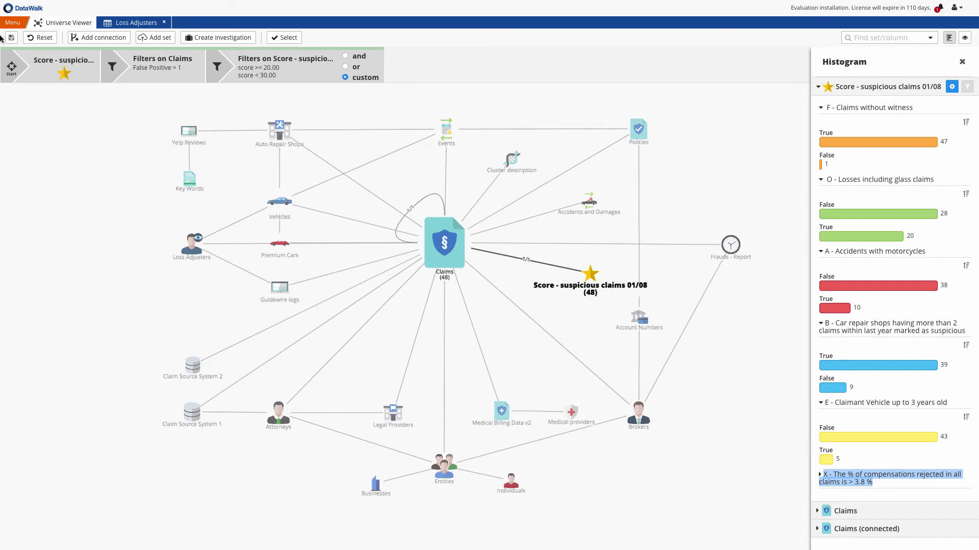
Step: Find and open the X refused-compensation analysis, checking the first broker's 7.8% average rejection
click(13, 22)
click(28, 59)
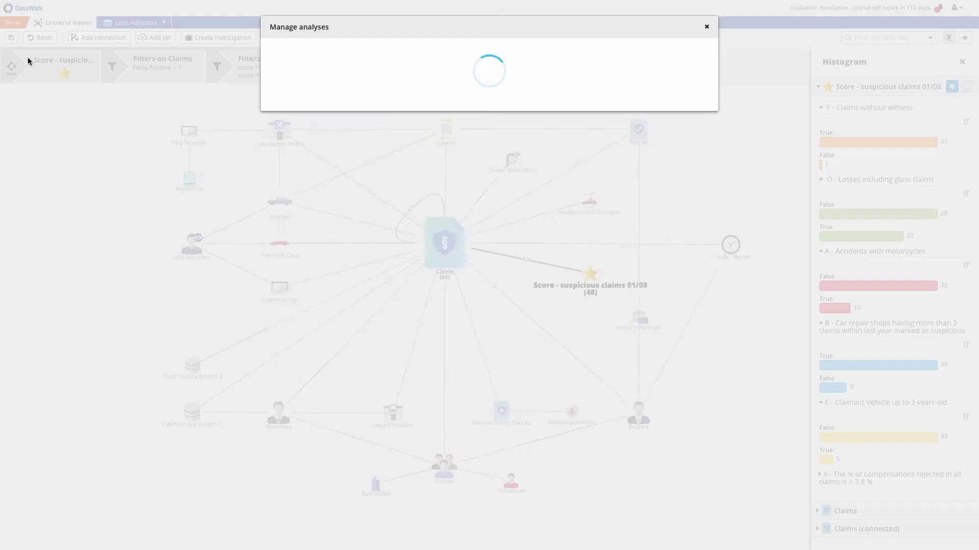
text(X - The % of compensations rejected in all claims is > 3.8 %)
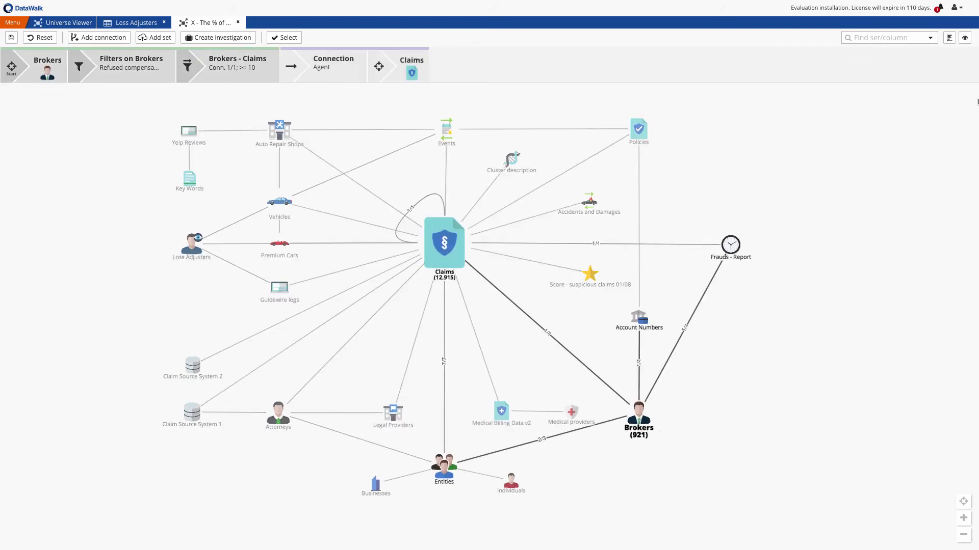
click(964, 38)
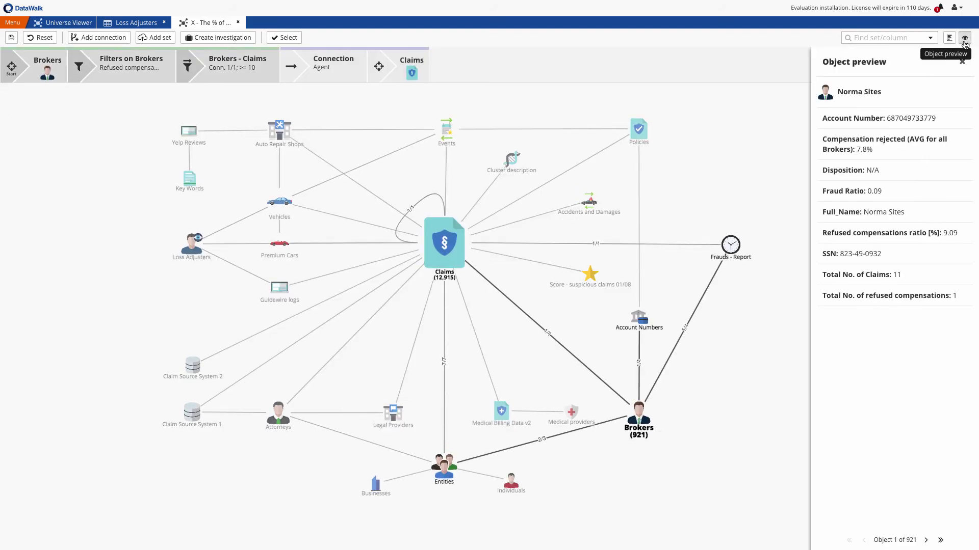
drag(885, 153, 818, 143)
click(961, 63)
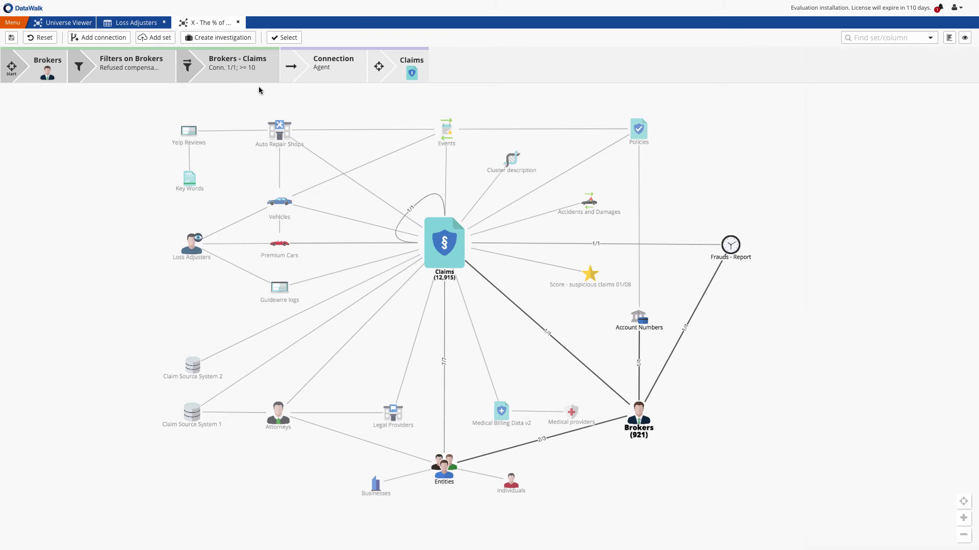
Step: Raise the Refused compensations ratio filter threshold to 10 and apply it
click(120, 72)
text(10)
click(531, 330)
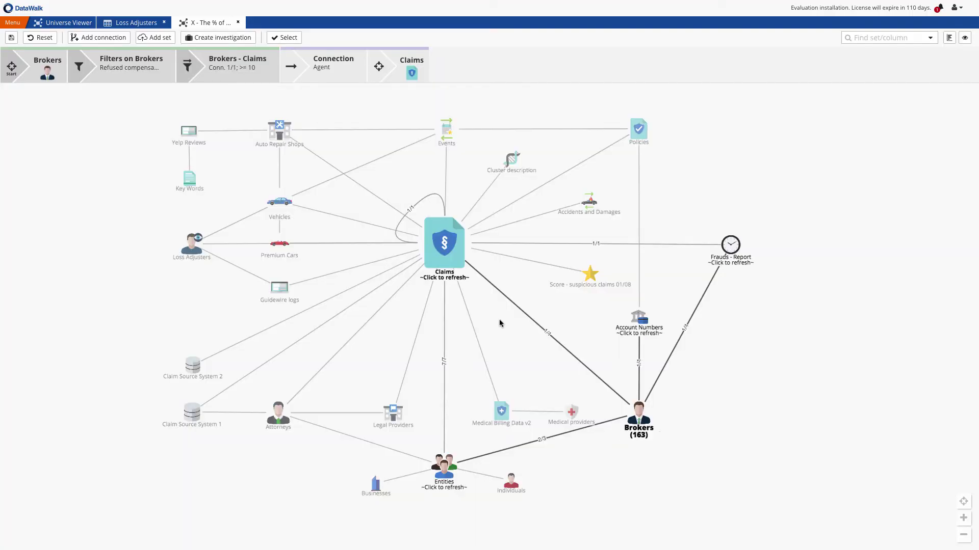
Step: Save as a new analysis named '% of compensations rejected in all claims is > 10 %'
click(11, 37)
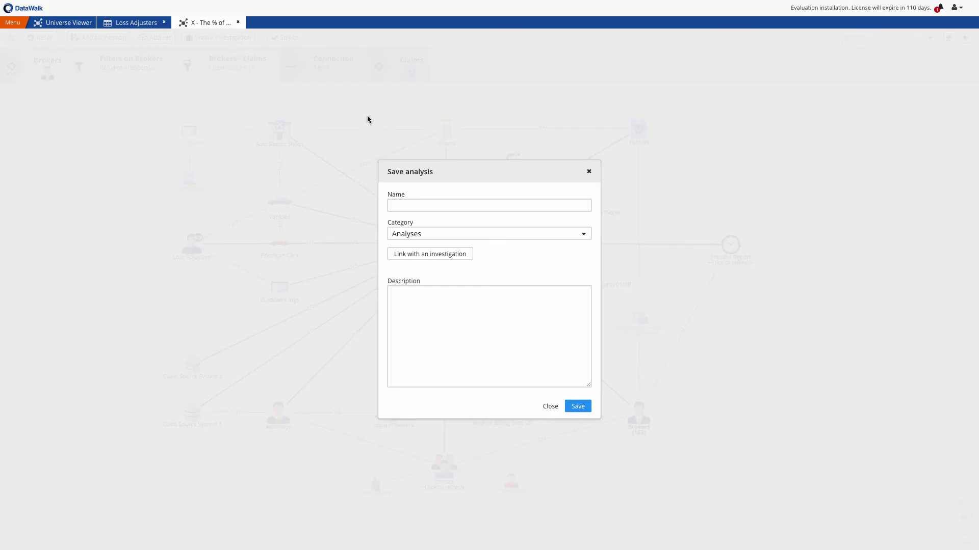
click(402, 206)
text(% of compensations rejected in all claims is  > 10 %)
click(584, 234)
click(578, 406)
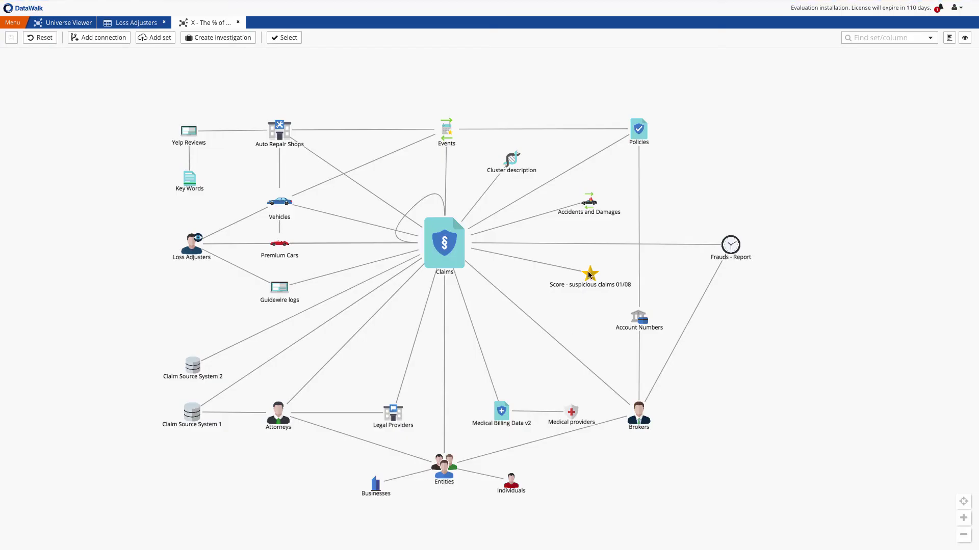
Step: Duplicate the 01/08 score as 'Score - suspicious claims 02/08', weighting the > 10 % rule and clearing the 3.8 % weight
click(590, 273)
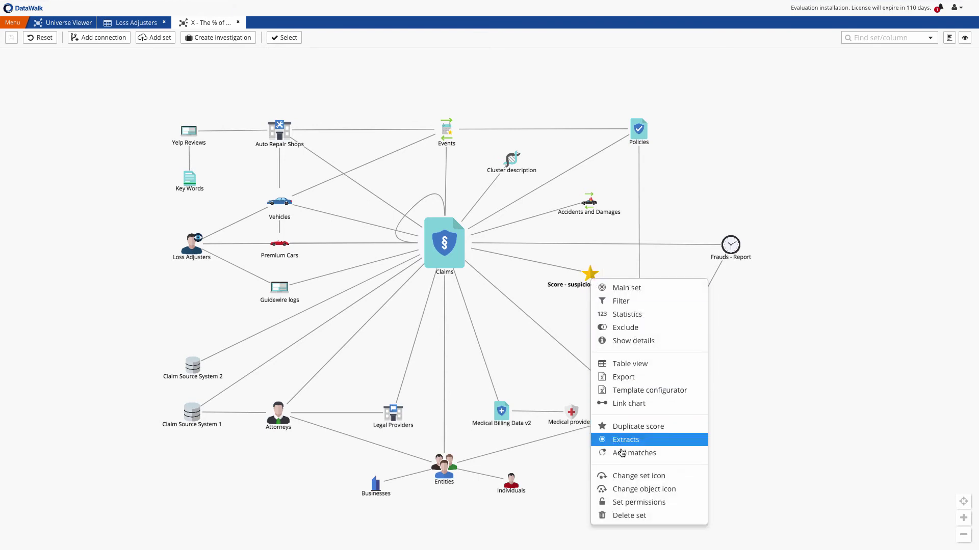
click(622, 428)
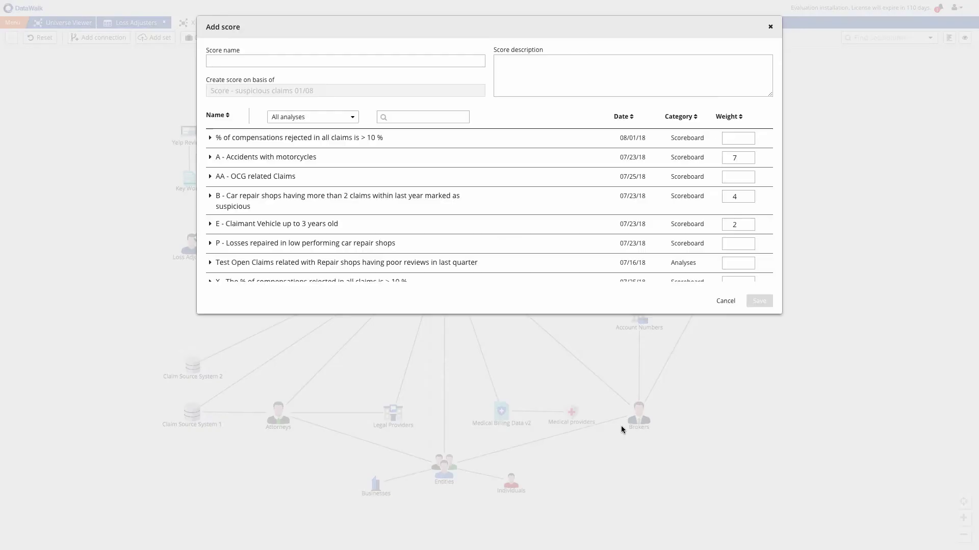
click(751, 140)
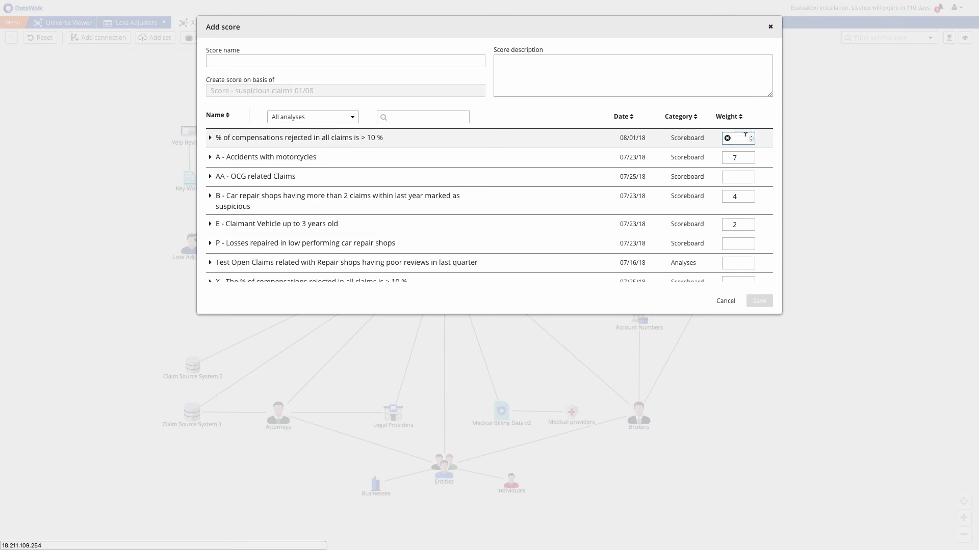
scroll(725, 167, down, 5)
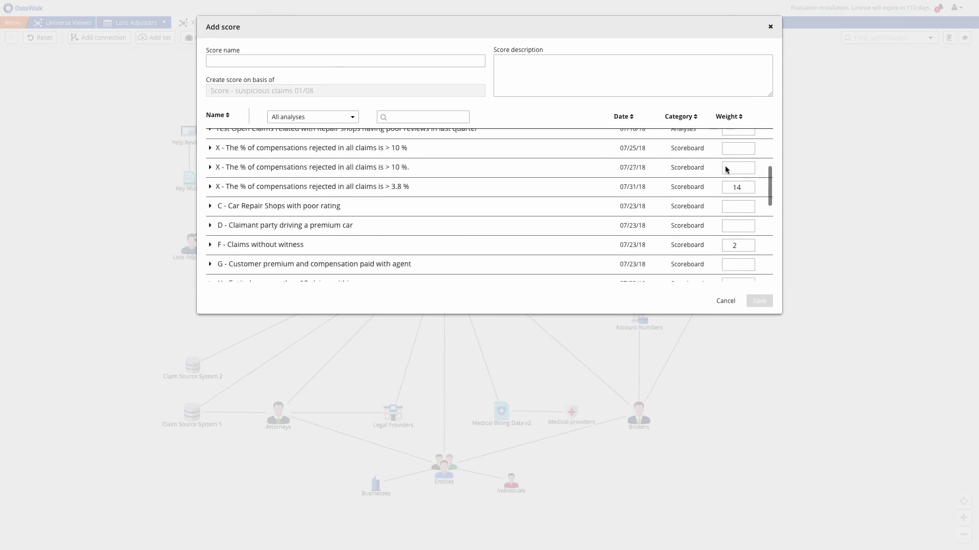
click(727, 187)
click(437, 57)
text(Score - suspicious claims 02/08)
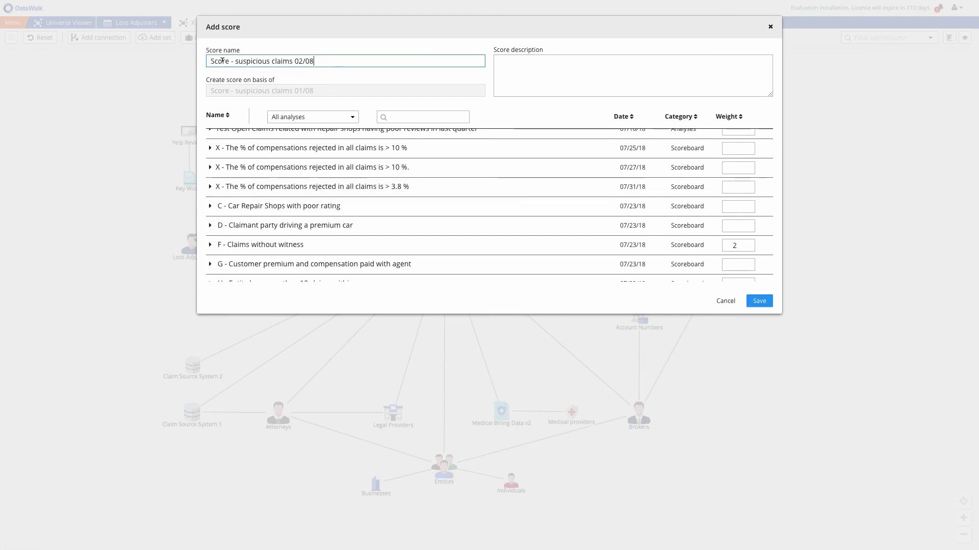
click(757, 301)
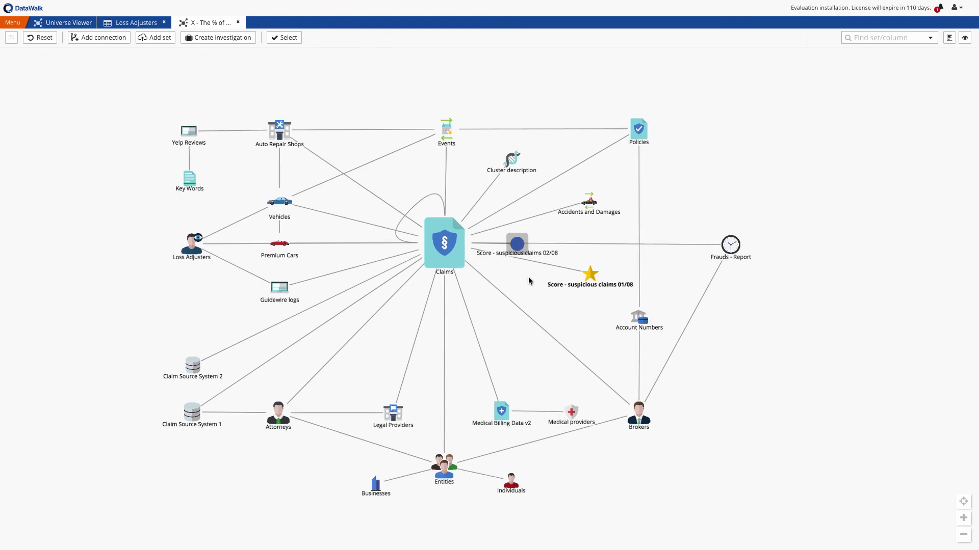
Step: Show the 02/08 score's 98,547 records in Table view, sorted by score descending
drag(516, 246, 586, 321)
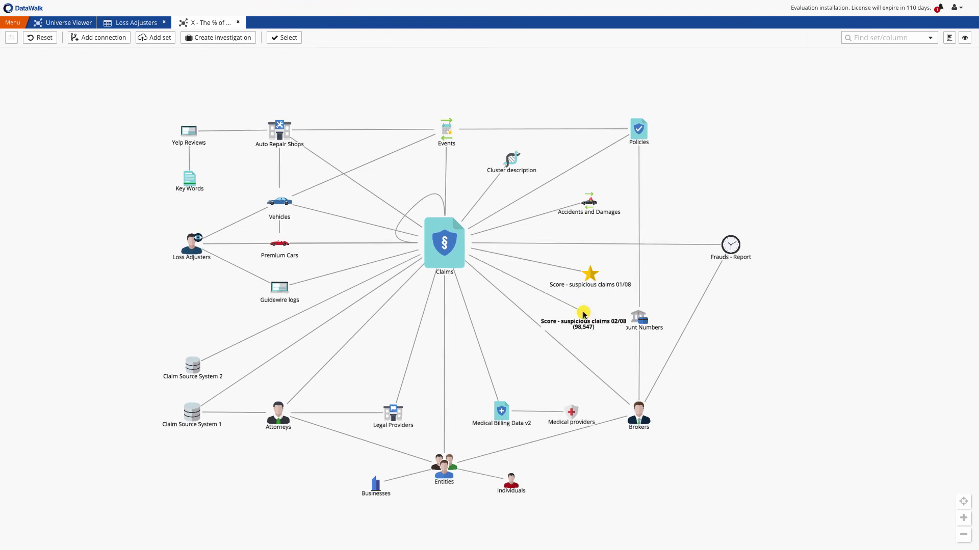
click(584, 314)
click(617, 167)
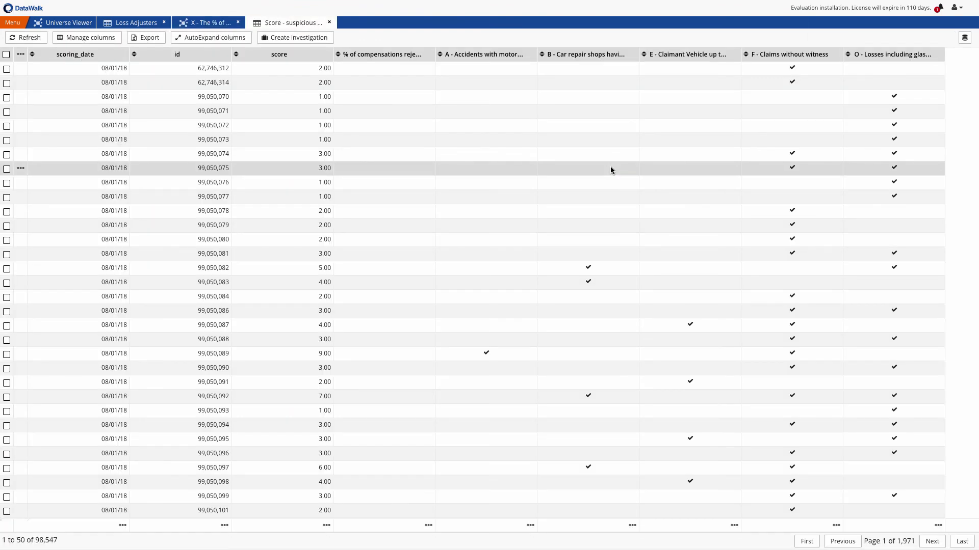
click(293, 56)
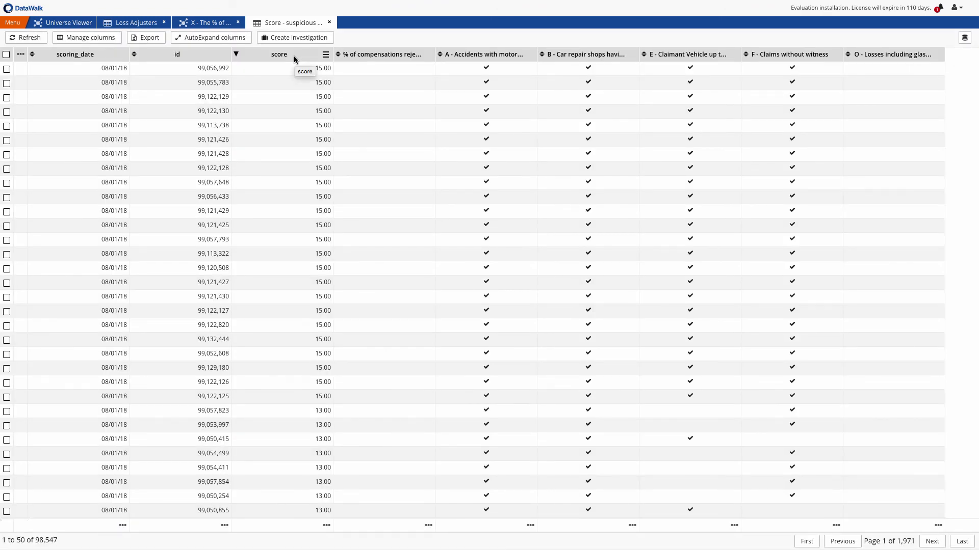